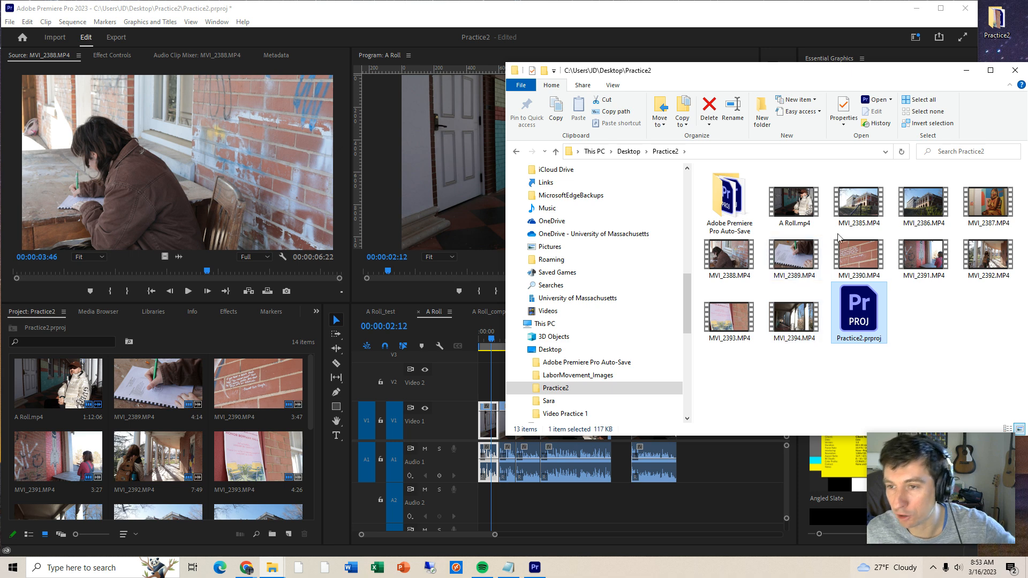
- Review the video clips in the Practice2 folder and play part of A Roll.mp4
left_click(857, 223, "shift")
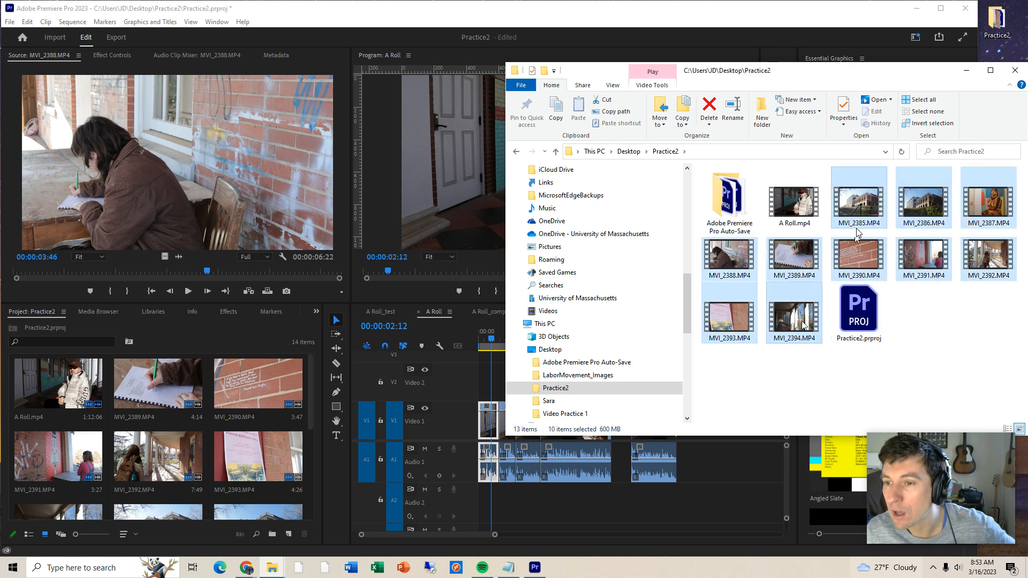
left_click(827, 232)
left_click(810, 208)
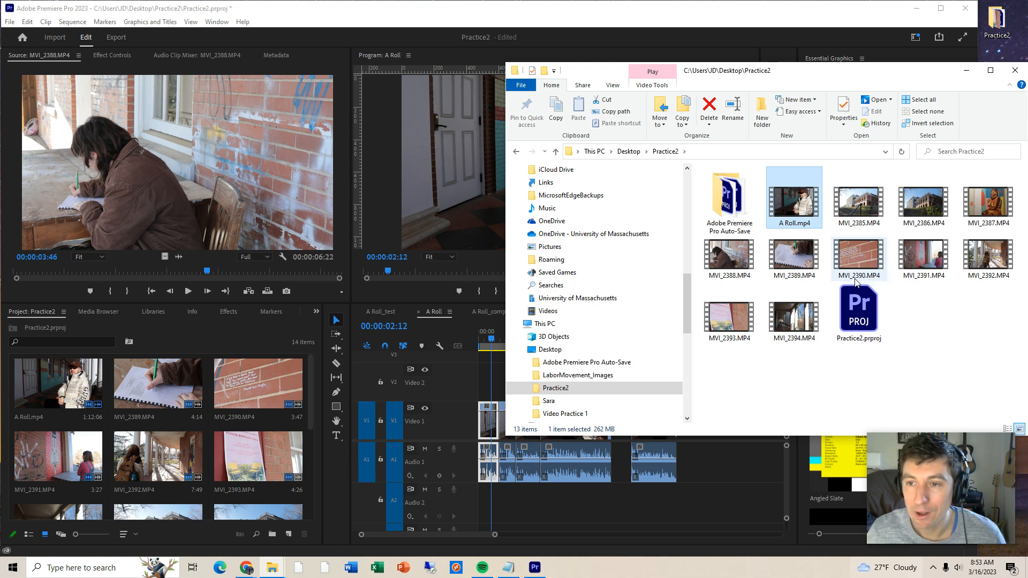
double_click(784, 181)
left_click(290, 492)
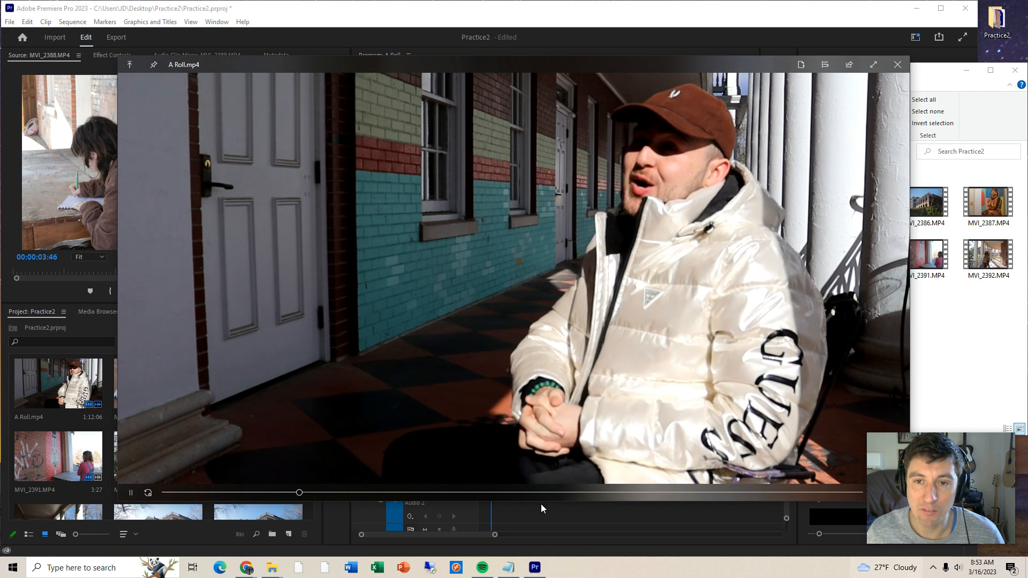
key("space")
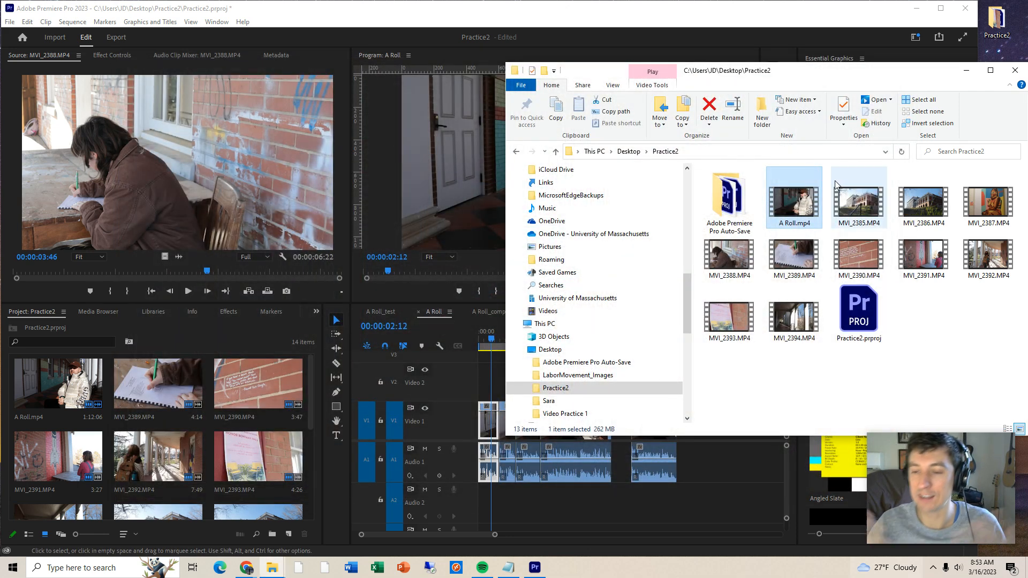
- Switch to Premiere Pro and bring up the A Roll_test sequence
left_click(367, 283)
left_click(383, 311)
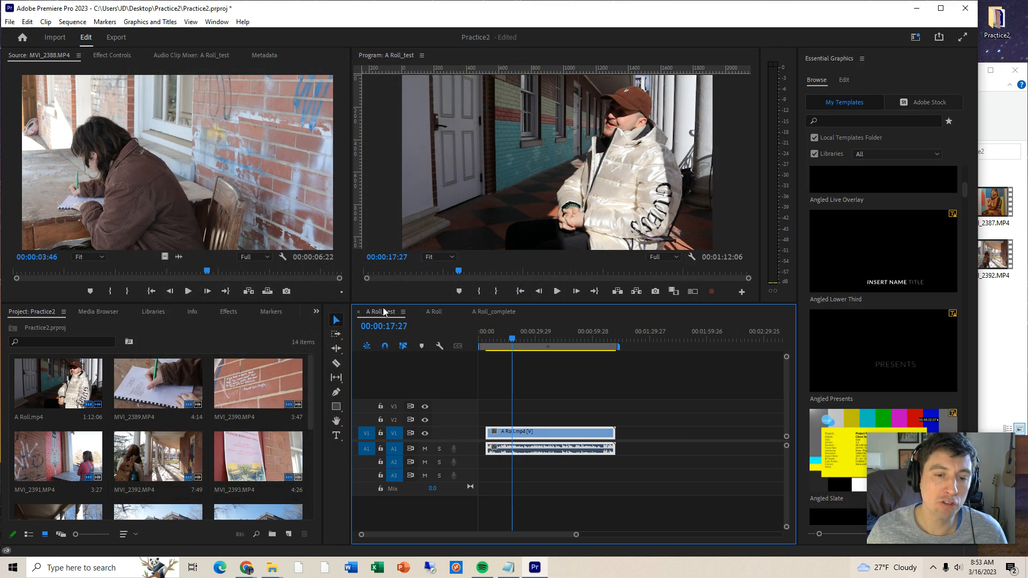
left_click_drag(311, 409, 316, 386)
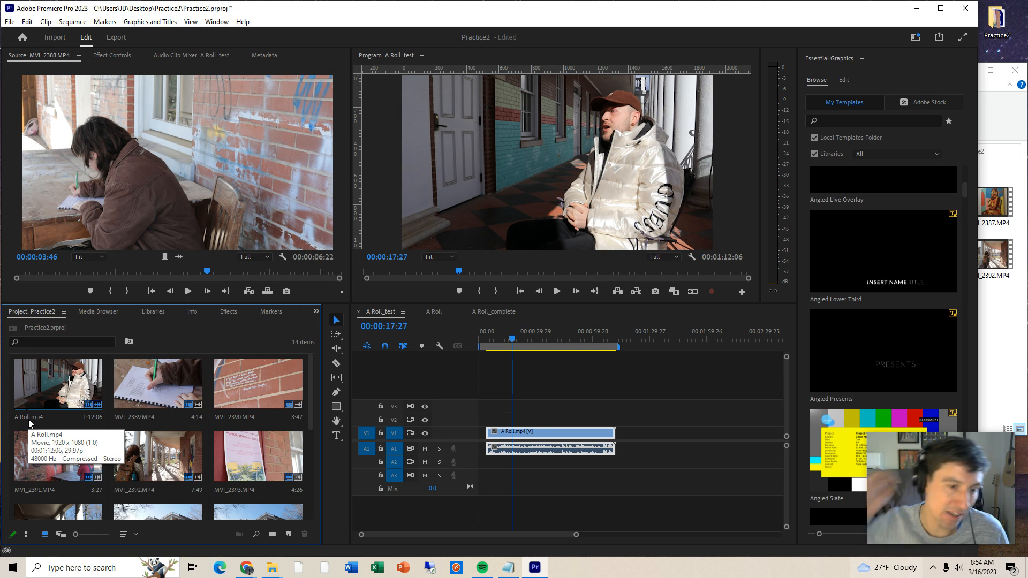
- Rename the project clip MVI_2389.MP4, the close-up of the notebook, to CU_writingMP4
left_click(146, 418)
left_click(979, 322)
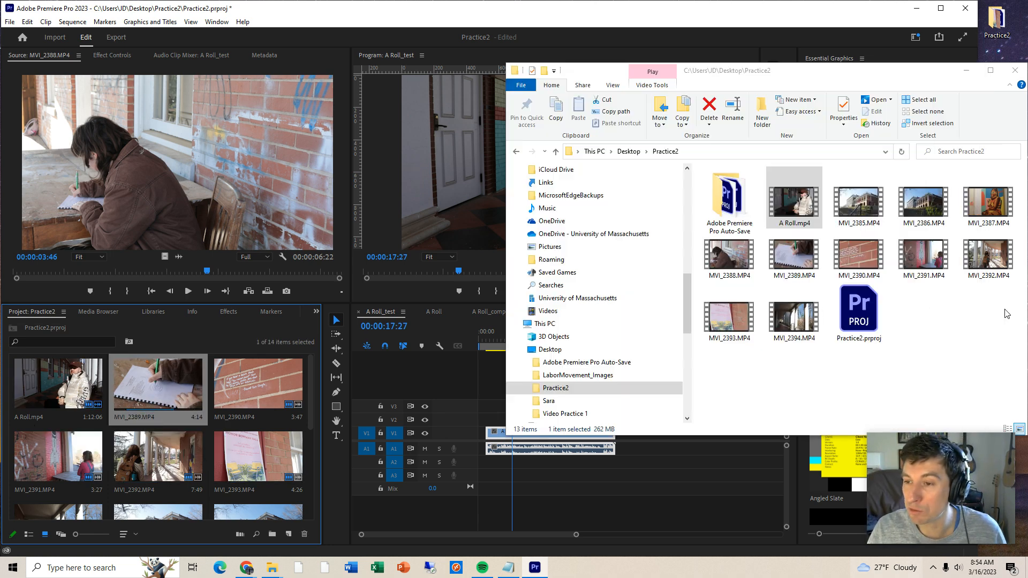
left_click(988, 271)
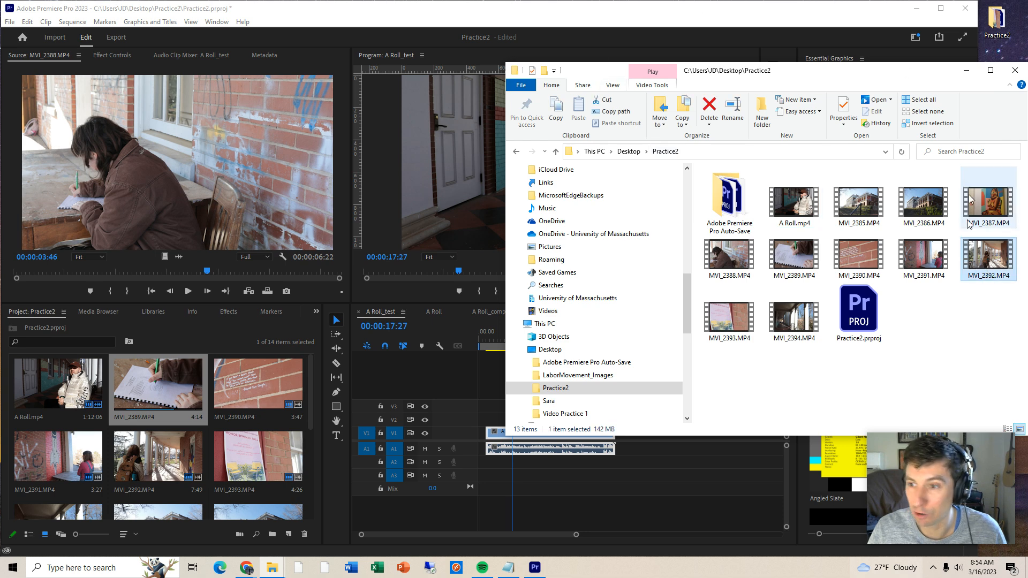
left_click(149, 422)
left_click(135, 418)
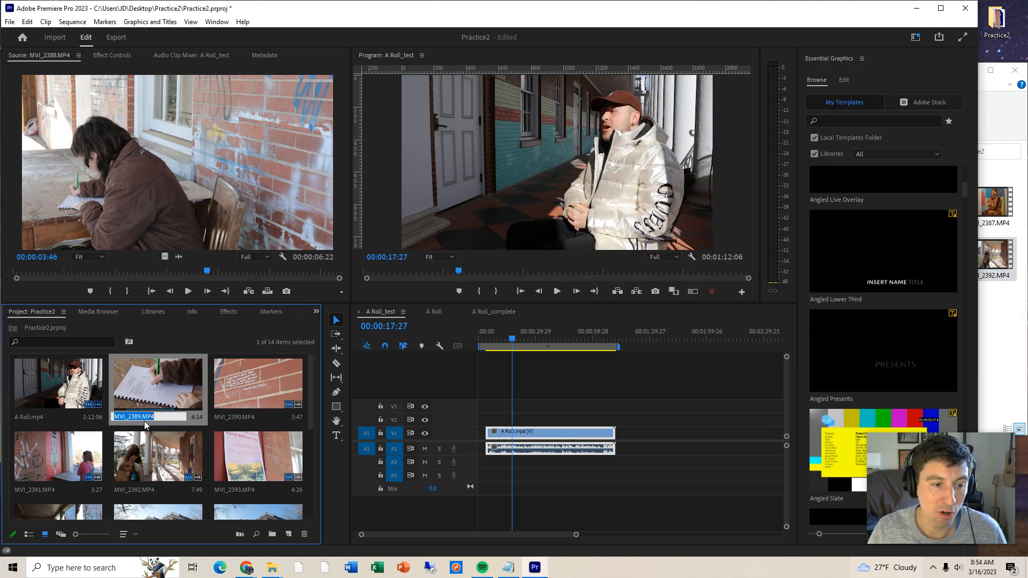
left_click_drag(143, 417, 61, 427)
type("CU")
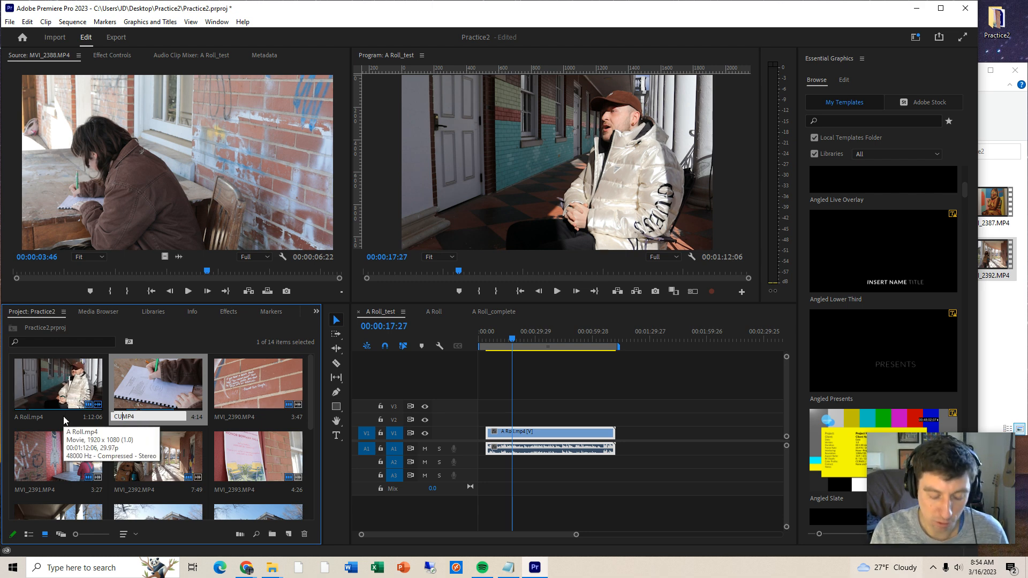
type("_writing")
key("Tab")
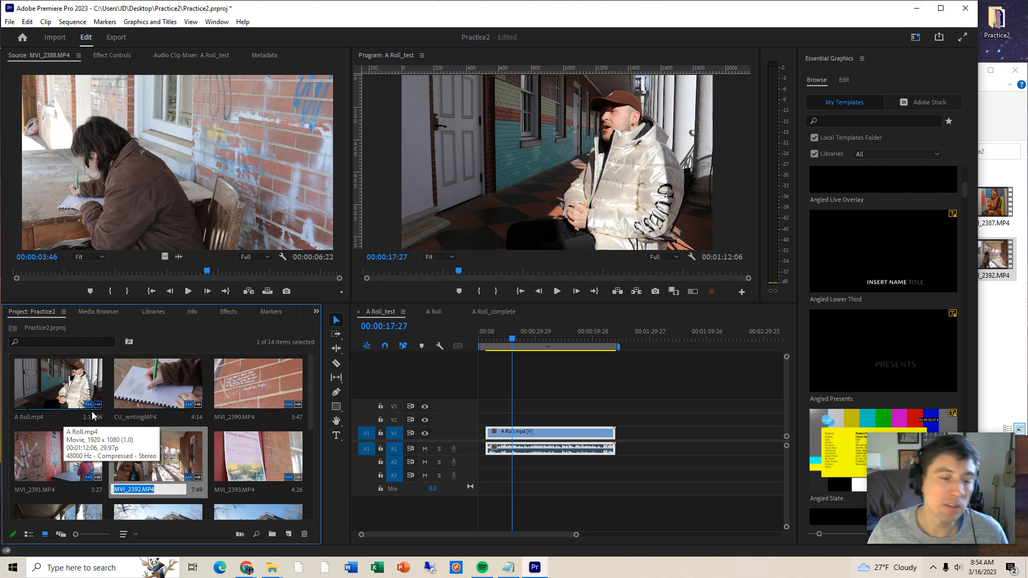
mouse_move(311, 384)
left_mouse_down()
mouse_move(319, 459)
mouse_move(319, 386)
left_mouse_up()
scroll(183, 363, "up", 1)
left_click(175, 380)
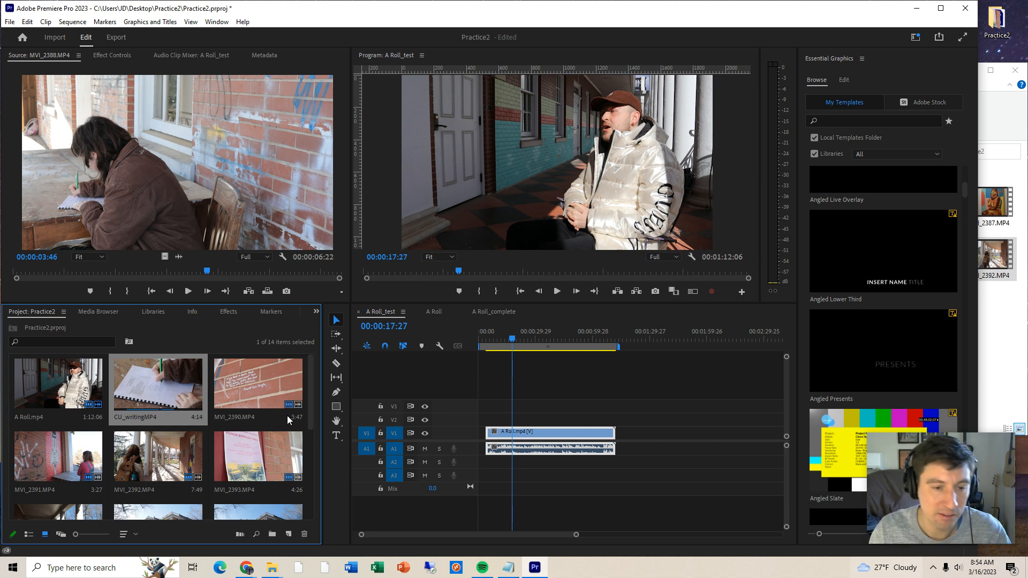
- Move the A Roll clip to the very start of the sequence and make the video and audio tracks taller
left_click_drag(313, 375, 293, 452)
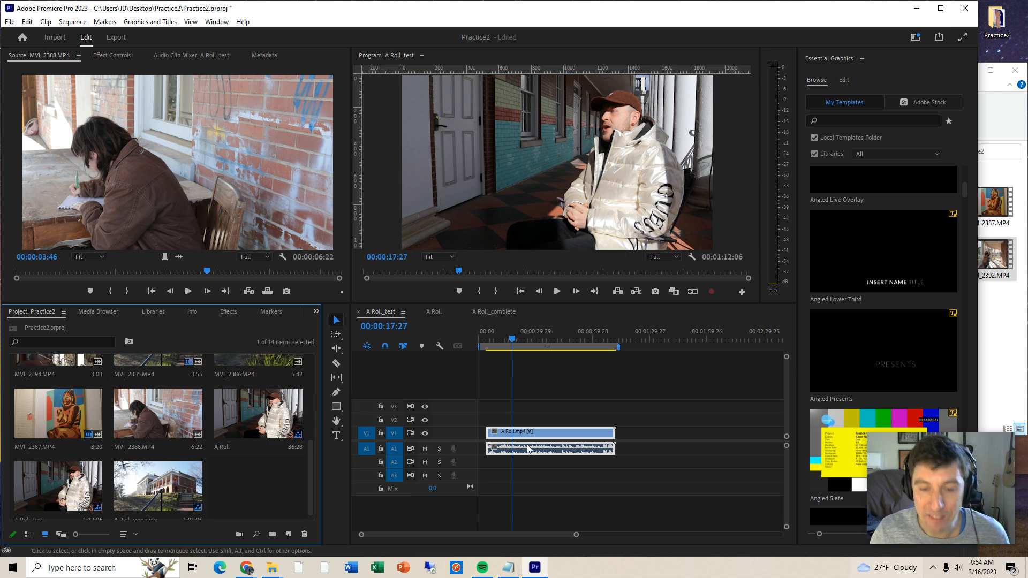
left_click_drag(523, 432, 516, 433)
left_click_drag(787, 436, 790, 431)
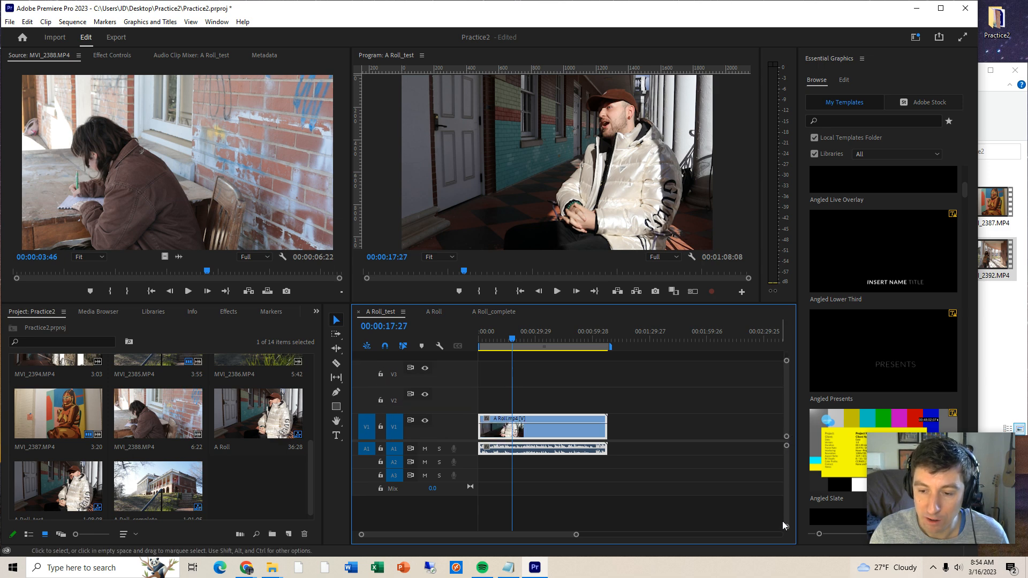
left_click_drag(786, 526, 787, 519)
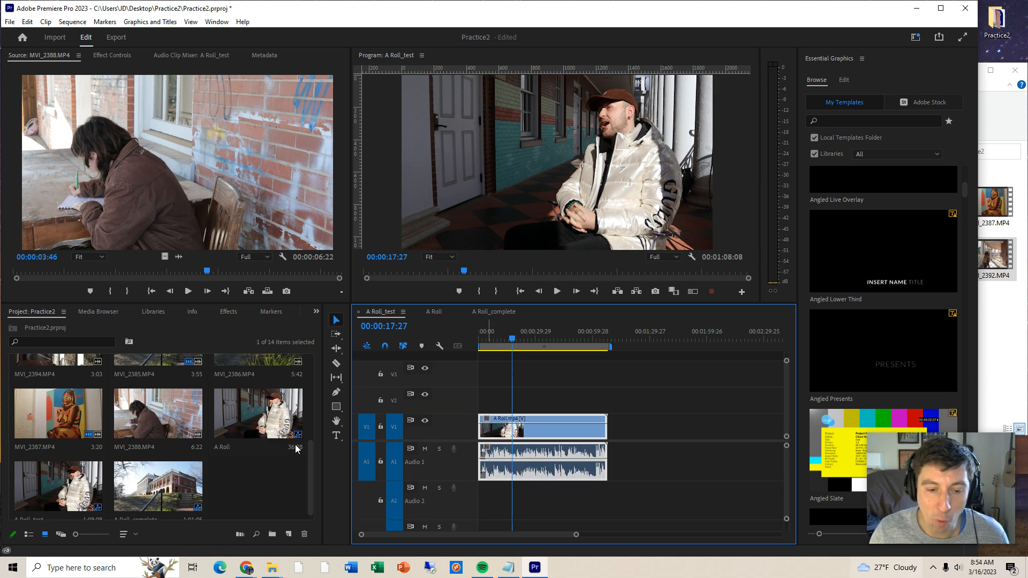
left_click(513, 339)
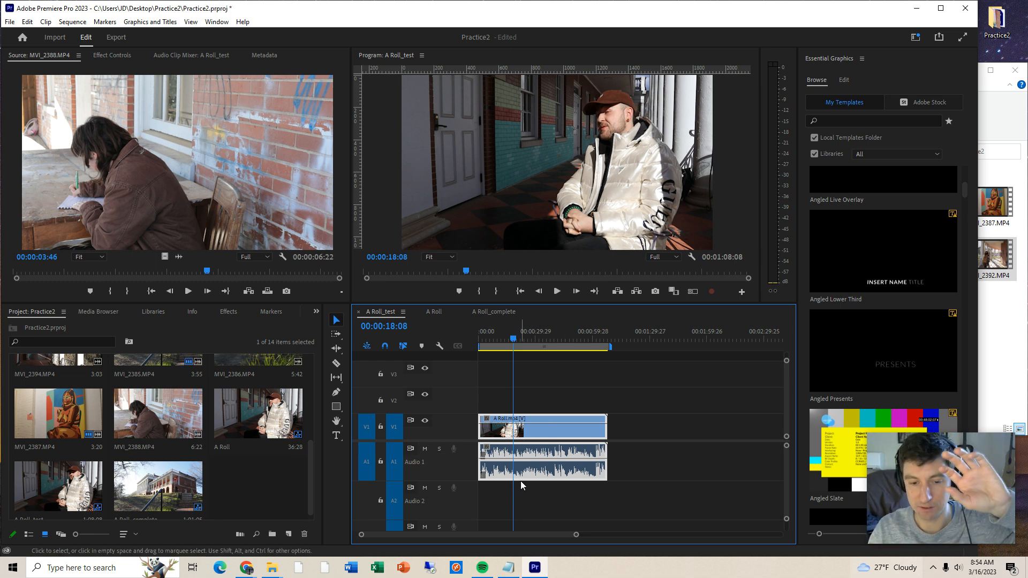
left_click(525, 506)
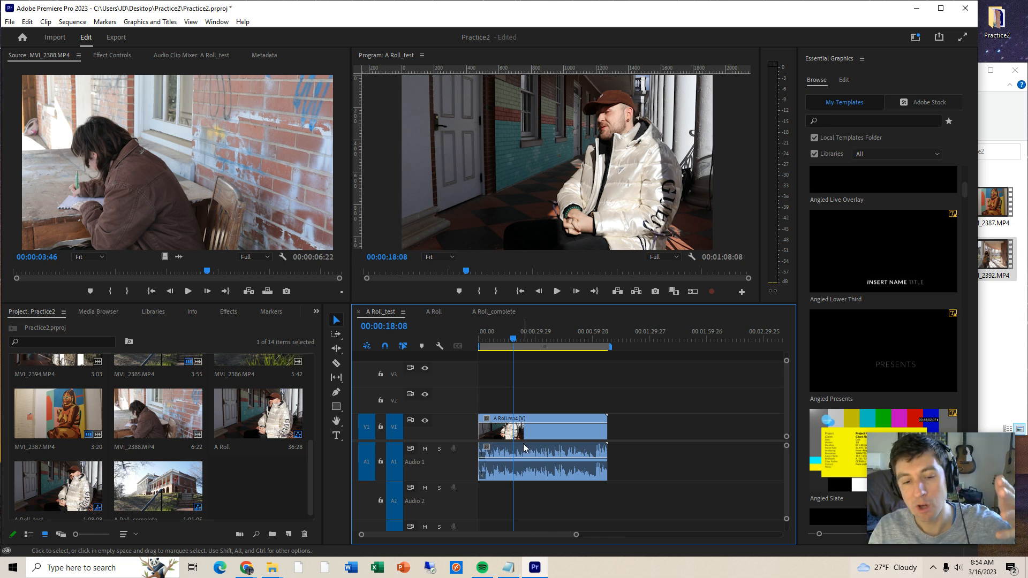
left_click(527, 423)
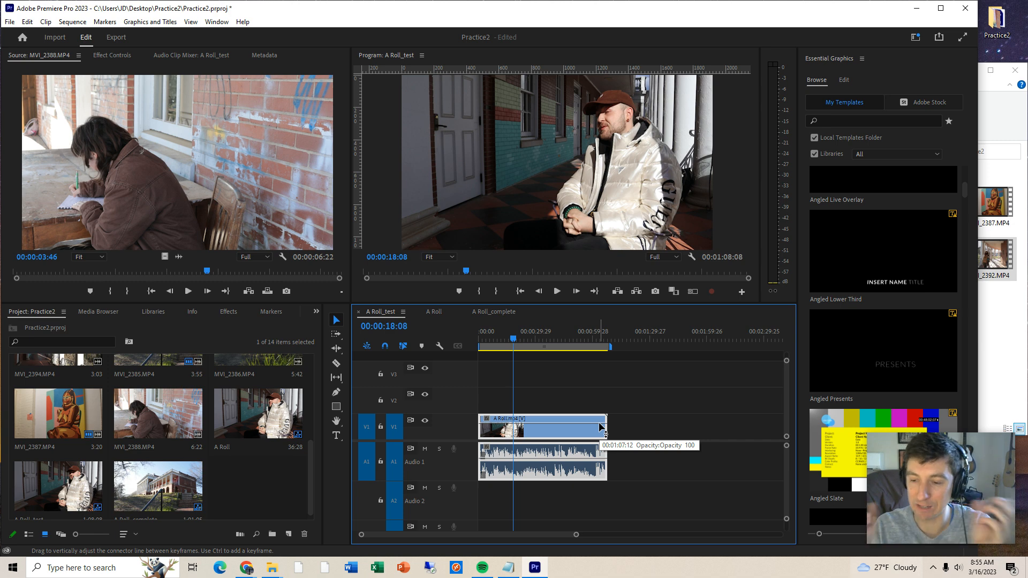
- Play the first few seconds of the A Roll interview to check its opening
left_click(489, 335)
left_click(480, 337)
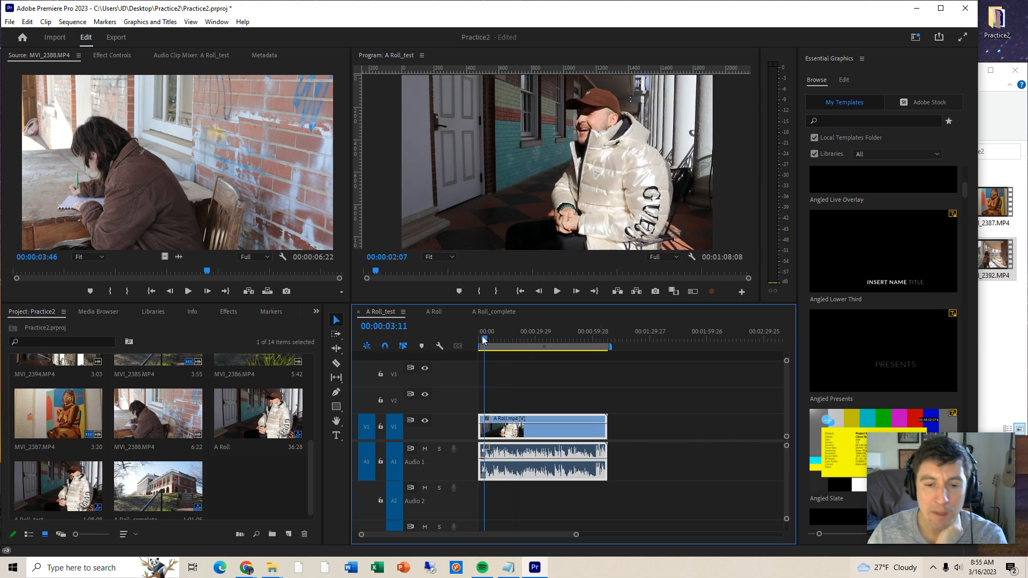
key("space")
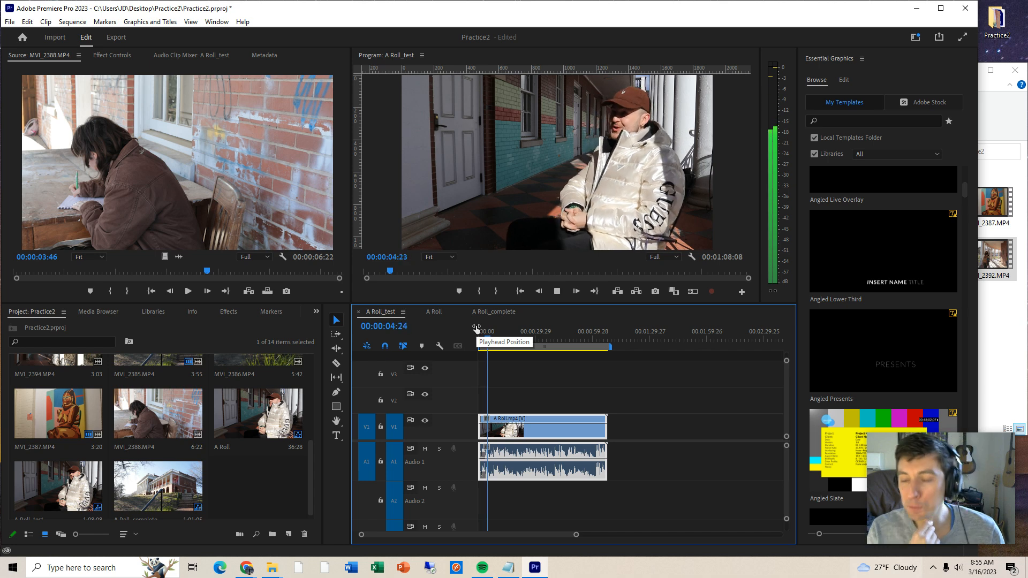
key("space")
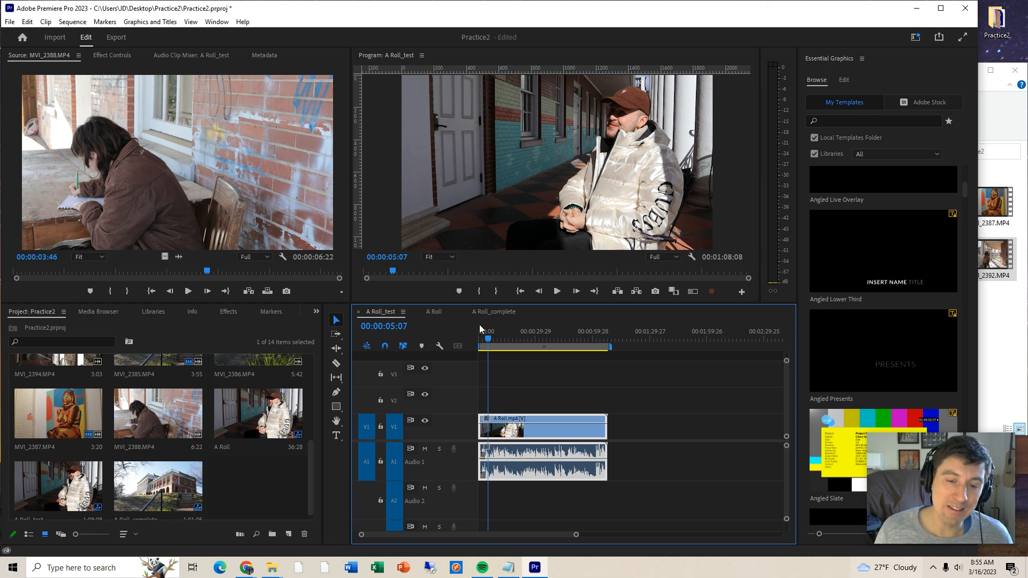
left_click(488, 338)
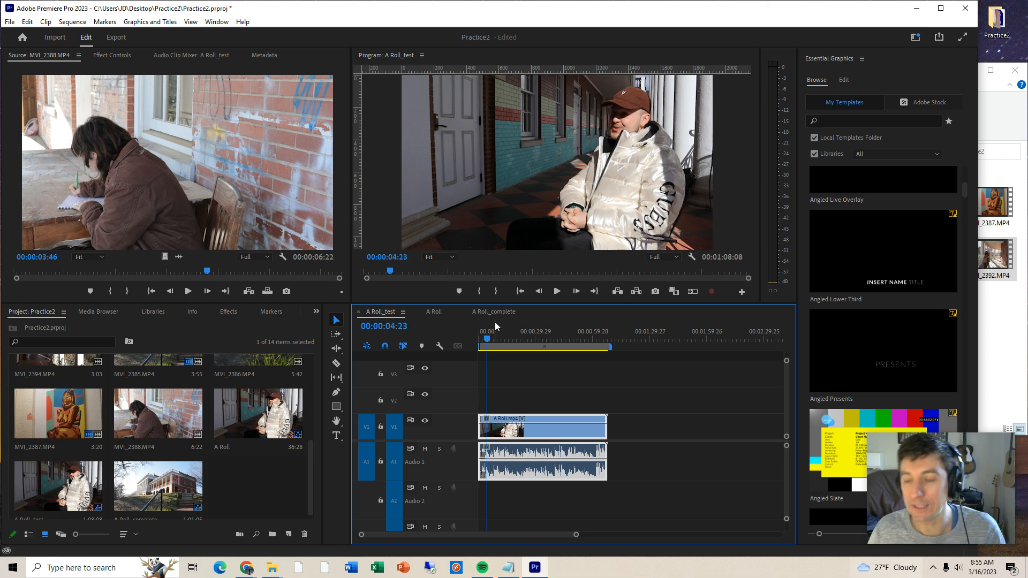
- Play the sequence from near its start and split the A Roll clip with the Razor tool at about 2 and 6 seconds
key("equal")
key("equal")
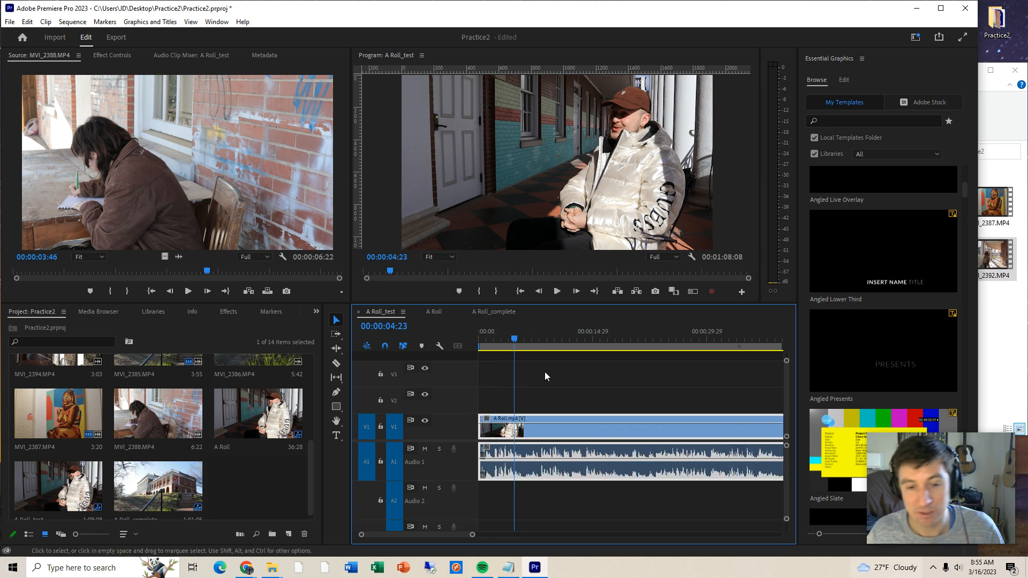
left_click(483, 339)
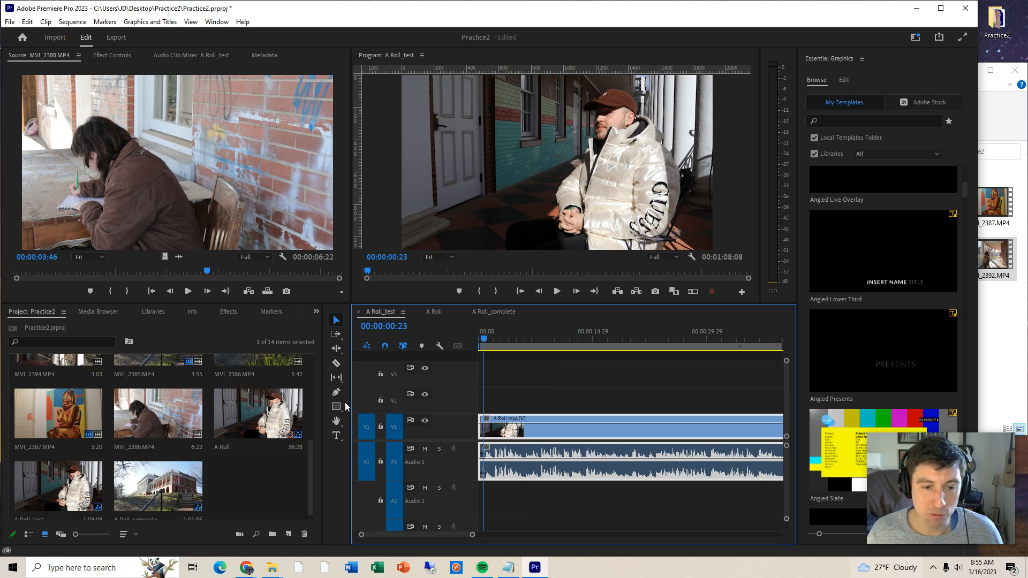
left_click(337, 364)
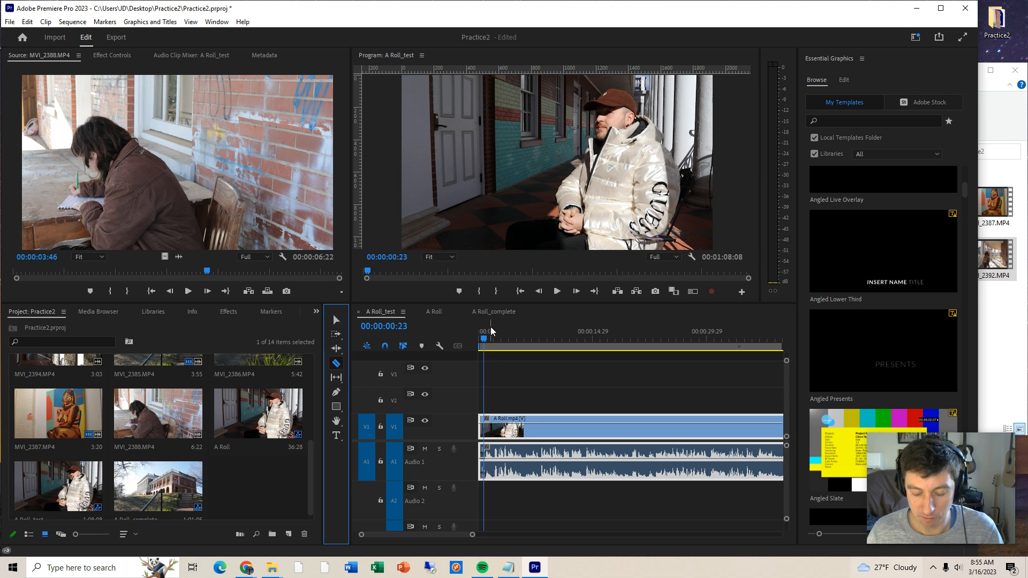
key("equal")
key("space")
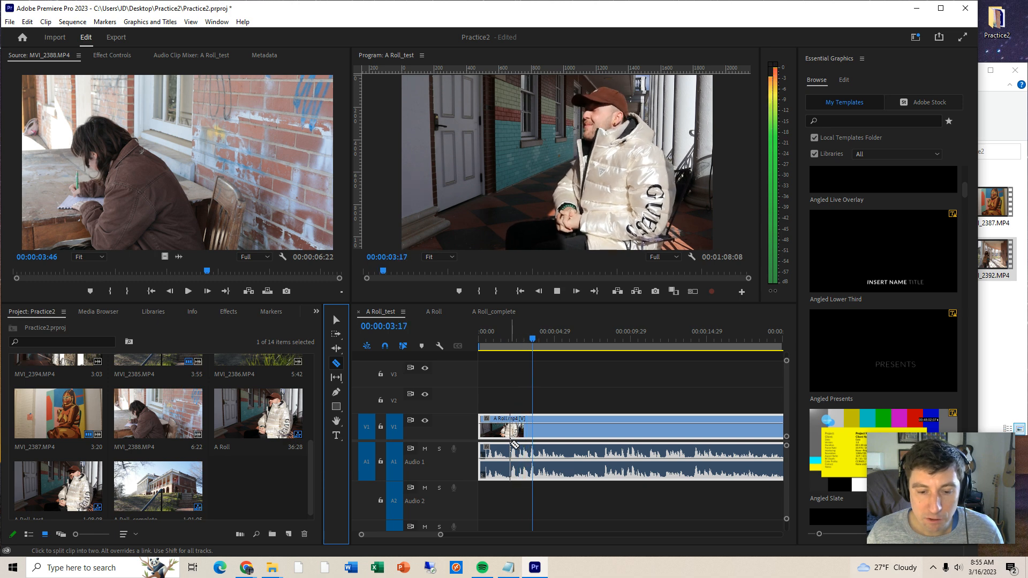
left_click(509, 440)
left_click(578, 431)
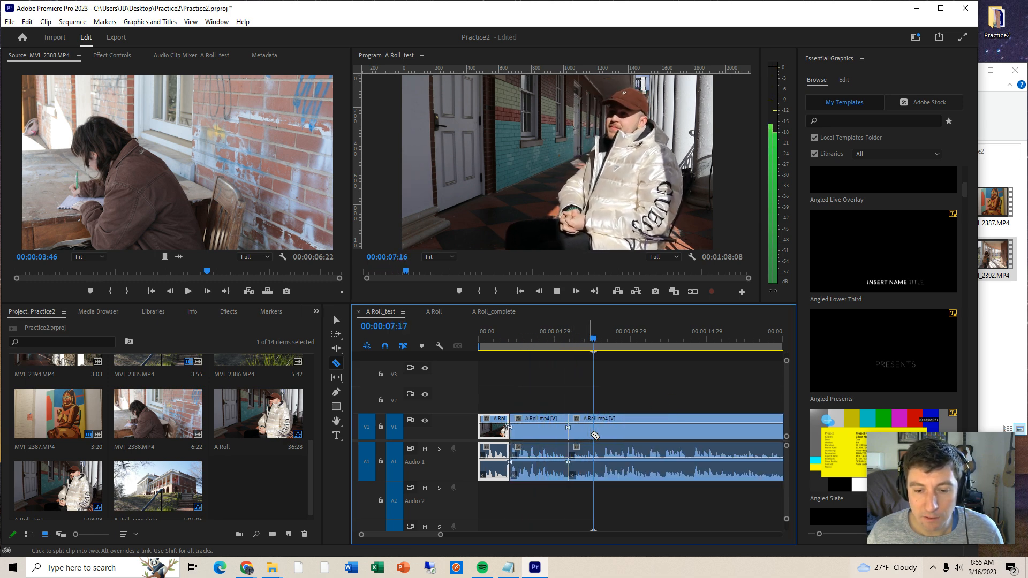
- Continue splitting the A Roll clip during playback at about 8, 11 and 14 seconds
left_click(603, 450)
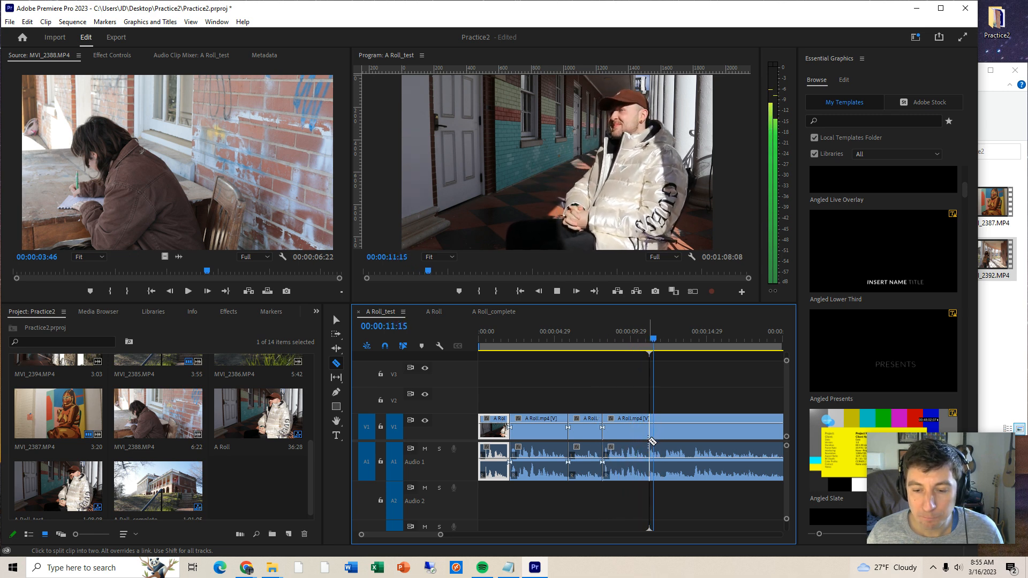
left_click(650, 427)
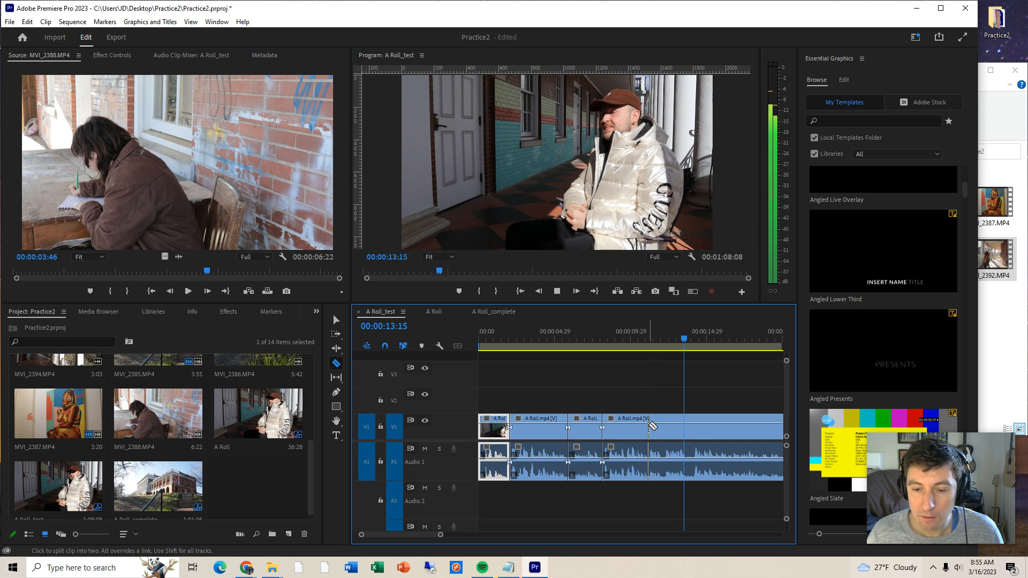
left_click(695, 426)
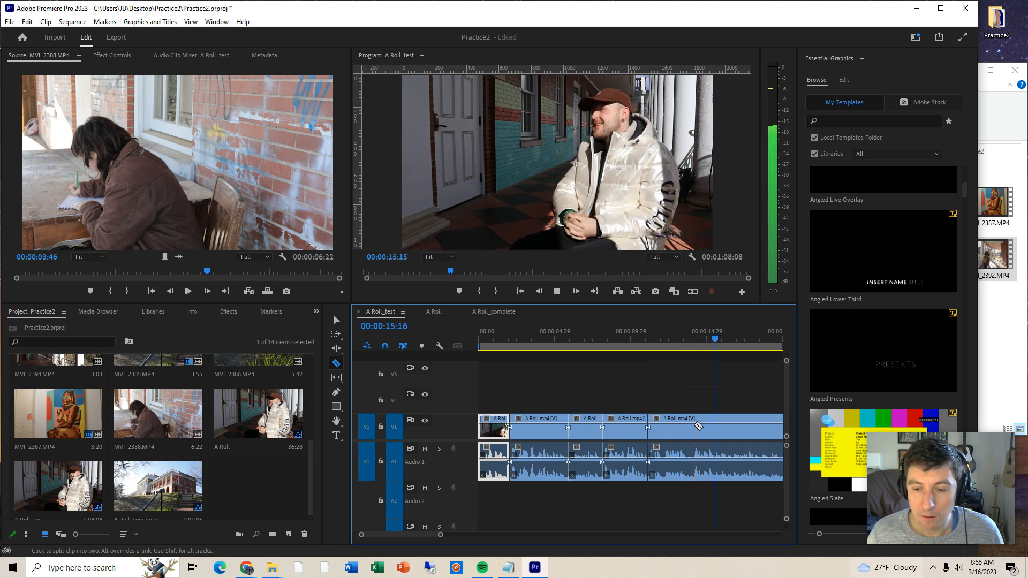
key("space")
key("space")
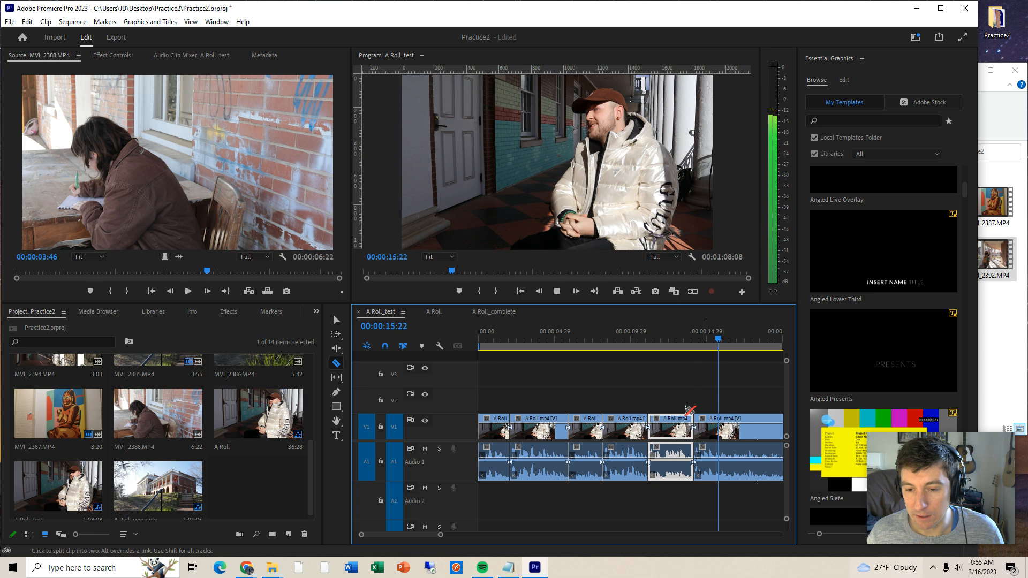
- Replay the stretch following the last cut and split the A Roll clip at about 18.5 seconds
left_click_drag(440, 535, 455, 535)
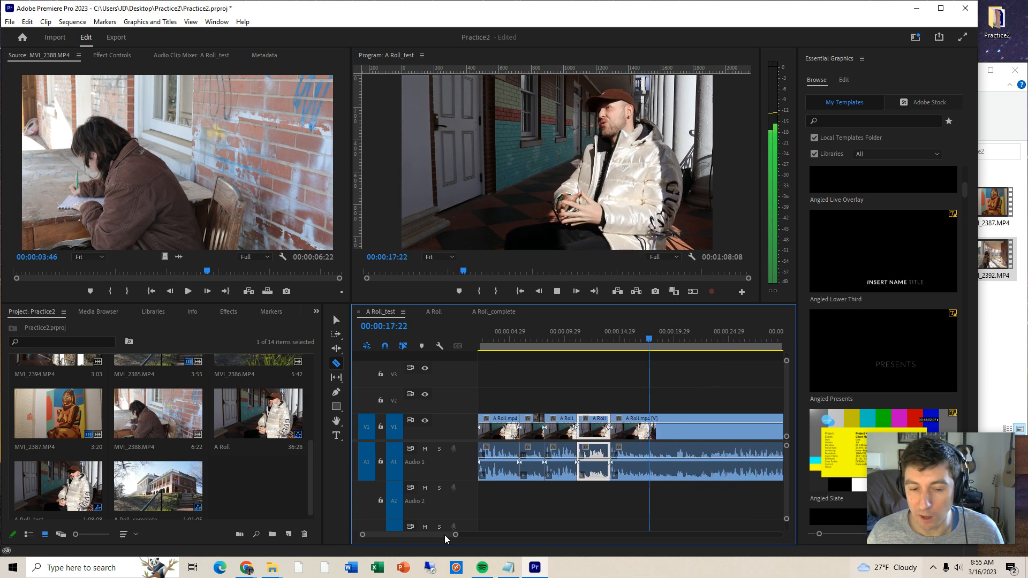
double_click(446, 535)
key("space")
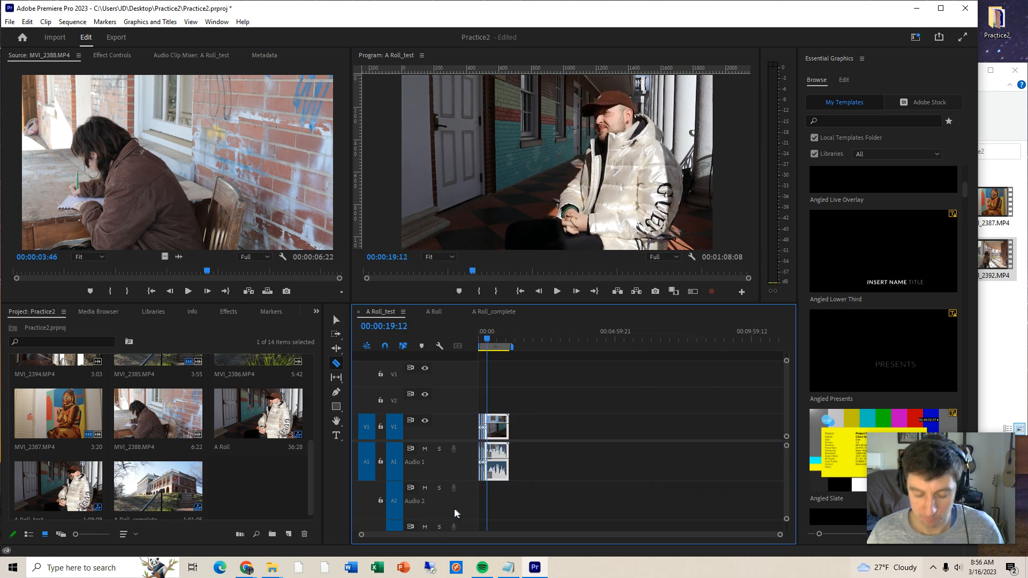
key("backslash")
key("space")
left_click(600, 344)
key("space")
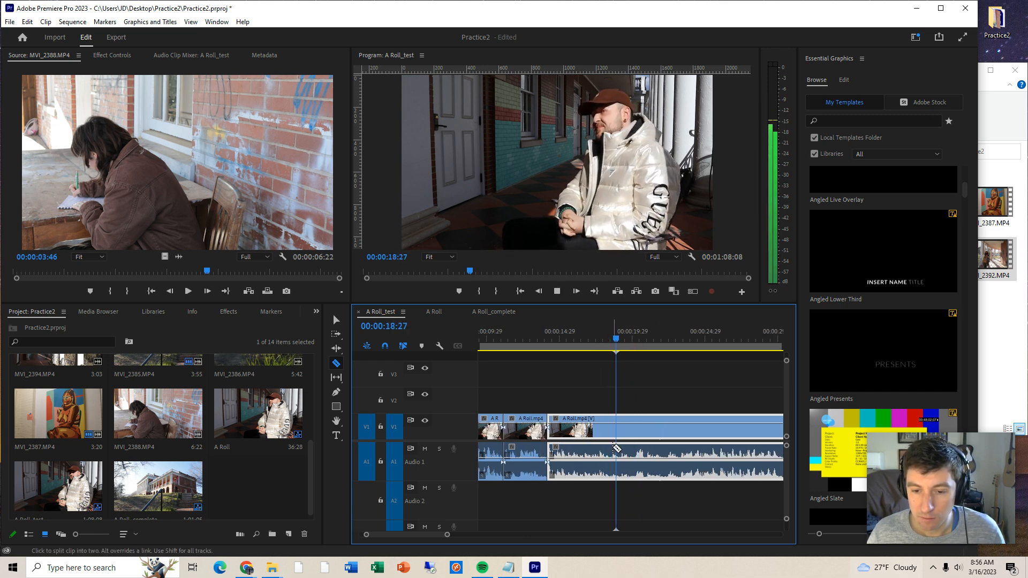
key("space")
left_click(613, 449)
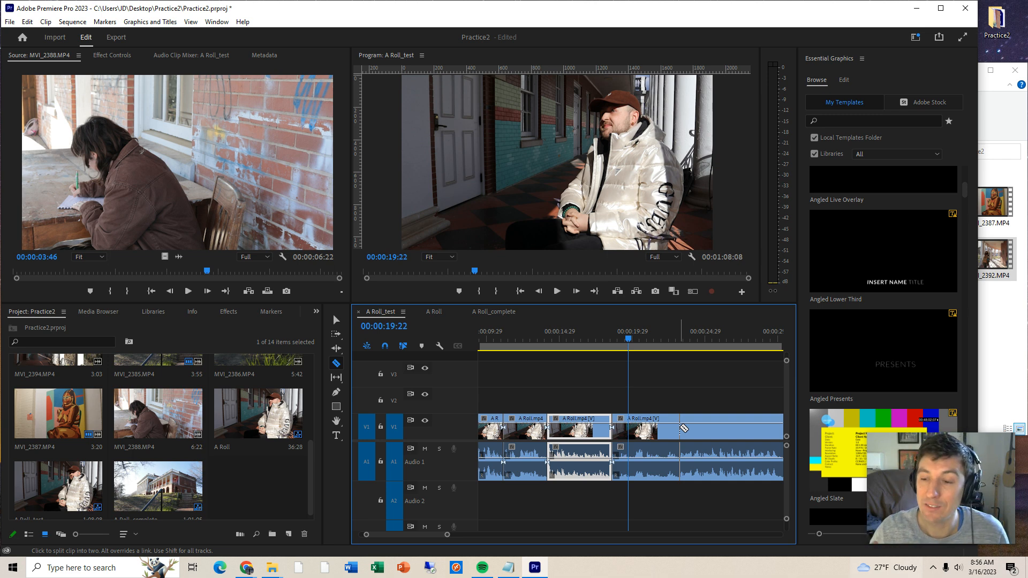
- Play on from about 19.5 seconds and split the A Roll clip at about 23 seconds, skimming ahead to about 31 seconds
left_click(622, 341)
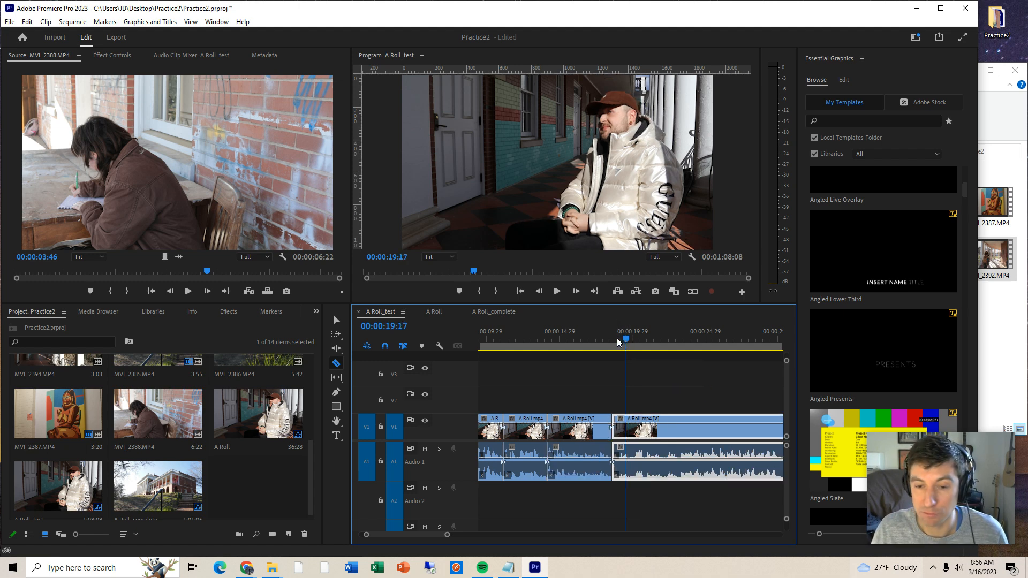
key("space")
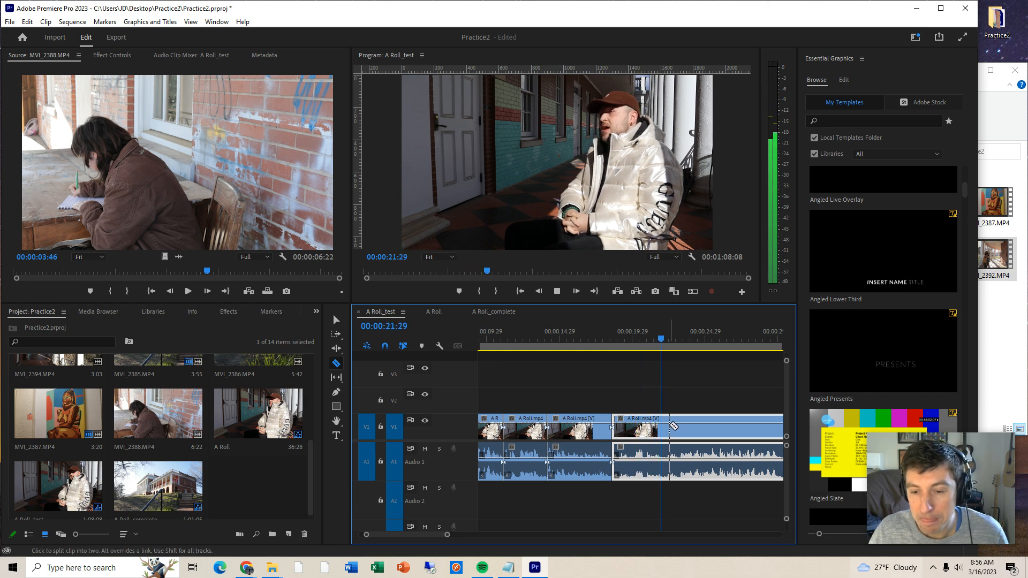
left_click(677, 431)
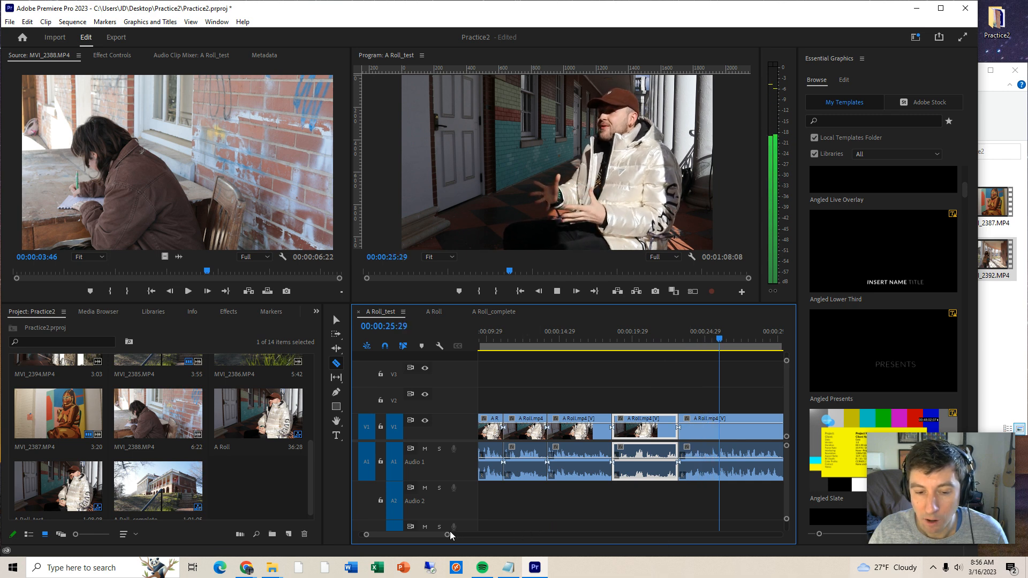
left_click_drag(447, 534, 470, 534)
key("space")
left_click_drag(604, 338, 679, 348)
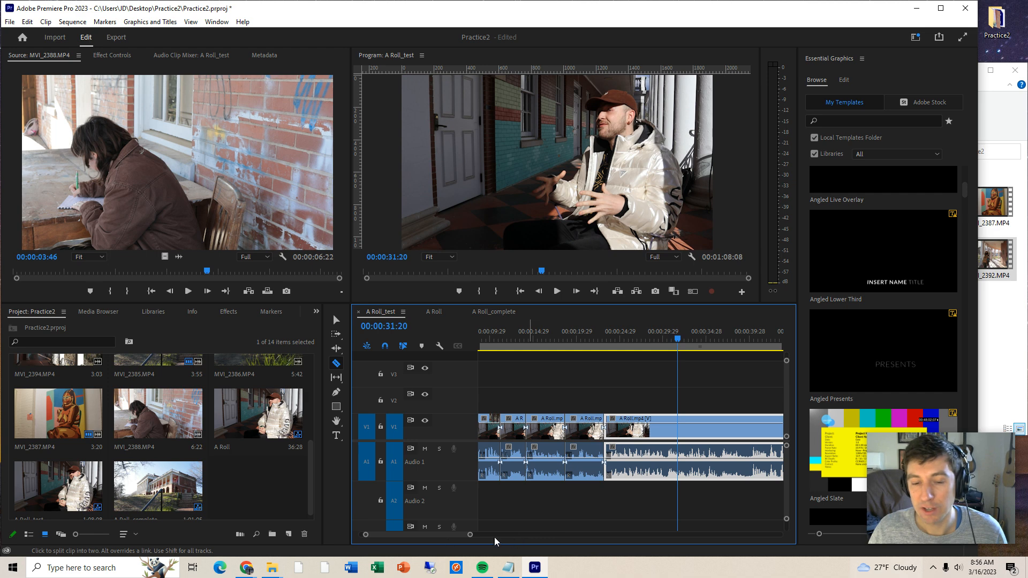
- Switch to the A Roll sequence, close the gap before its last clip and scrub through the joined ending
left_click(436, 314)
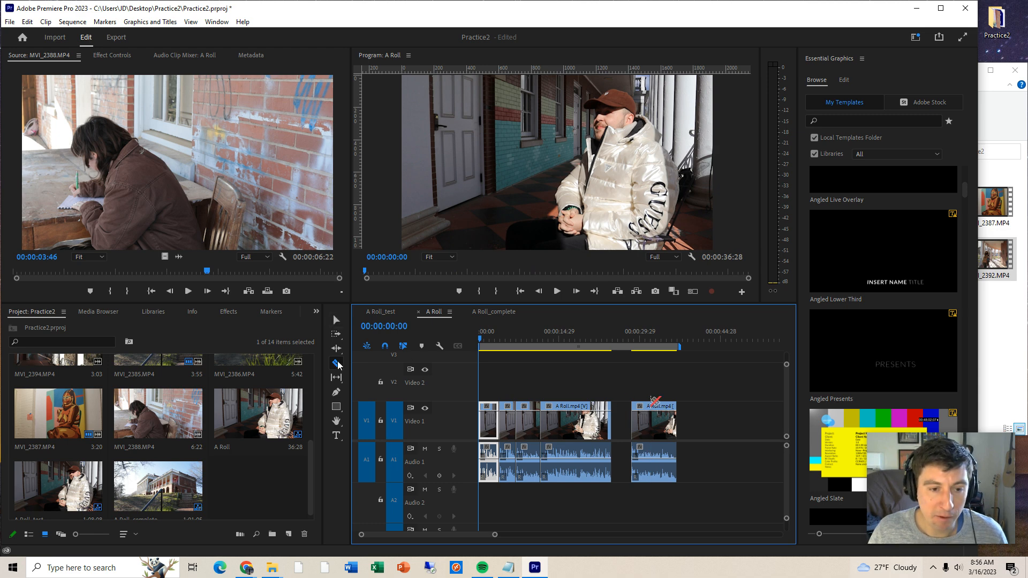
left_click(336, 320)
left_click(621, 423)
key("Delete")
left_click_drag(487, 332, 651, 355)
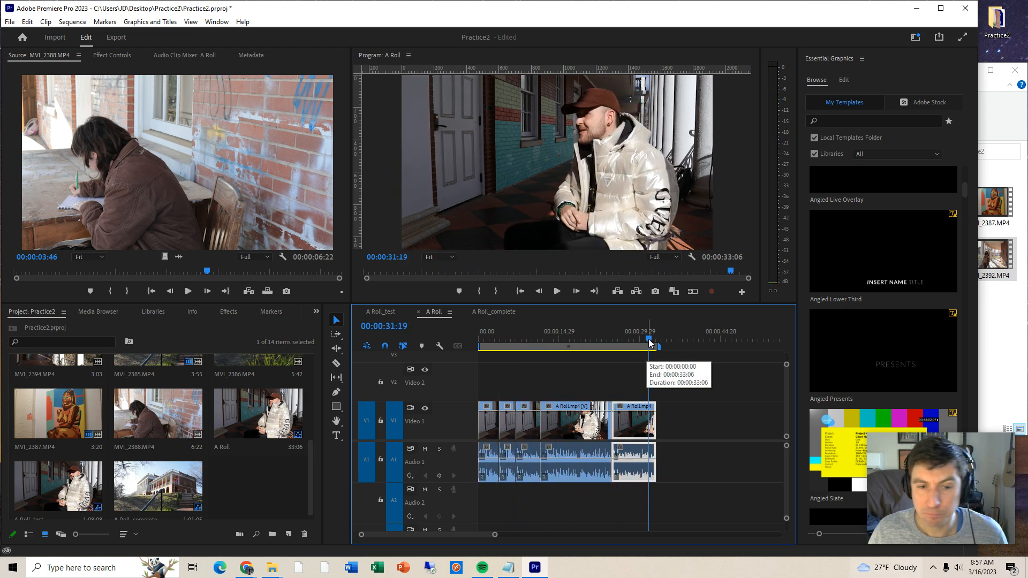
left_click(651, 341)
left_click_drag(658, 342, 639, 343)
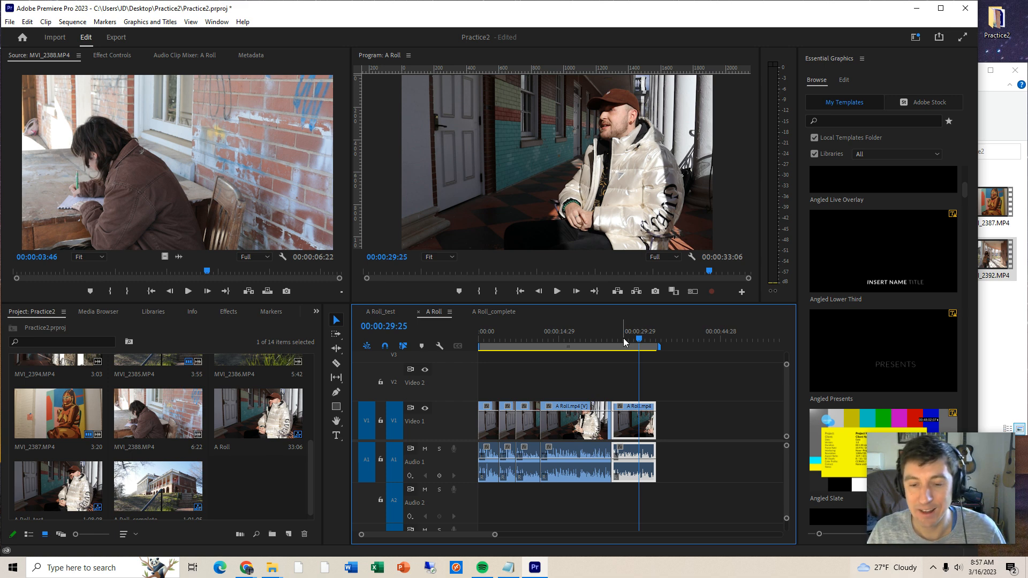
- Select all clips in the A Roll sequence and move them about 5 seconds later to leave space at the start
key("=")
key("-")
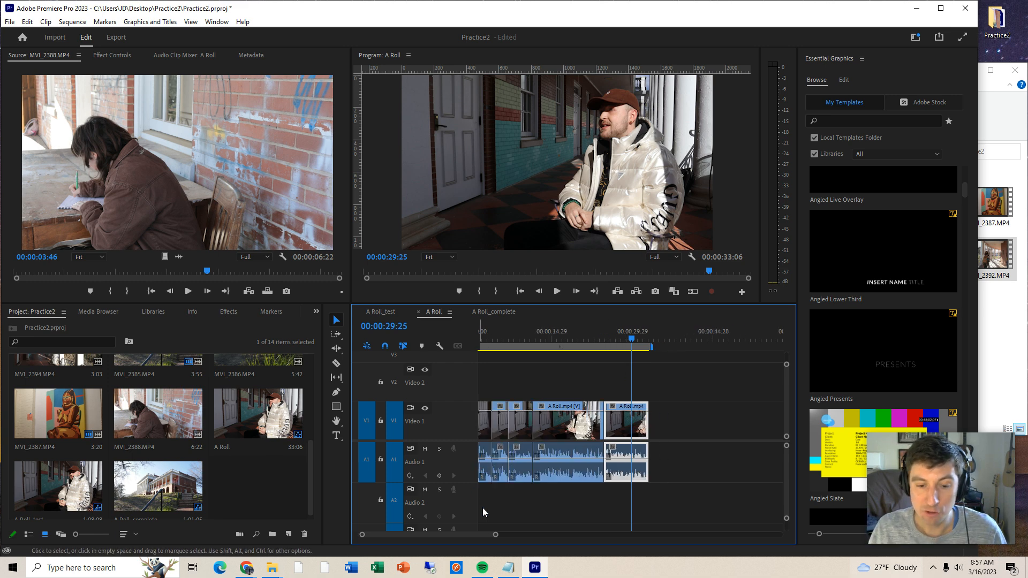
left_click_drag(477, 534, 471, 535)
left_click_drag(707, 406, 453, 487)
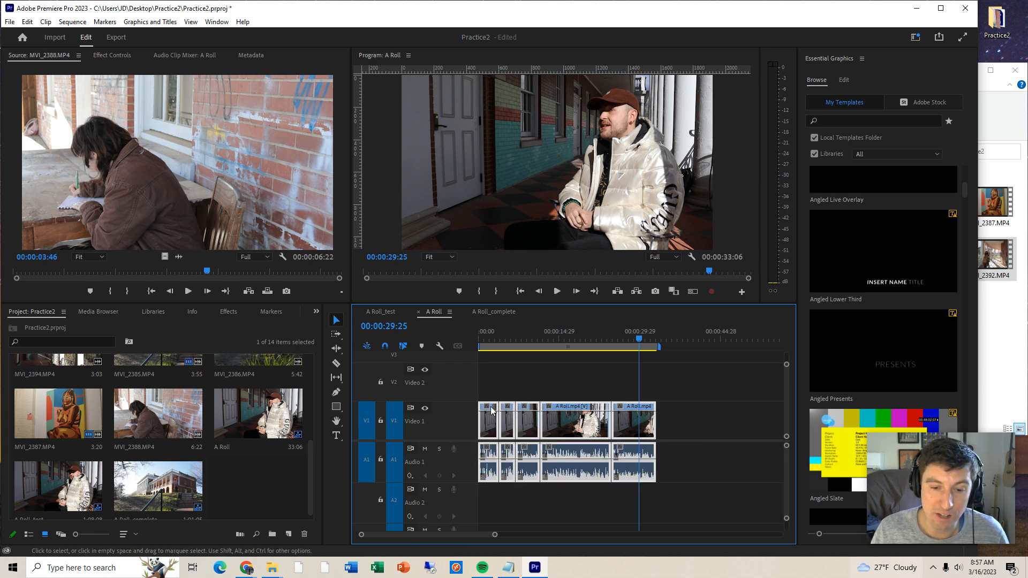
left_click_drag(487, 409, 513, 409)
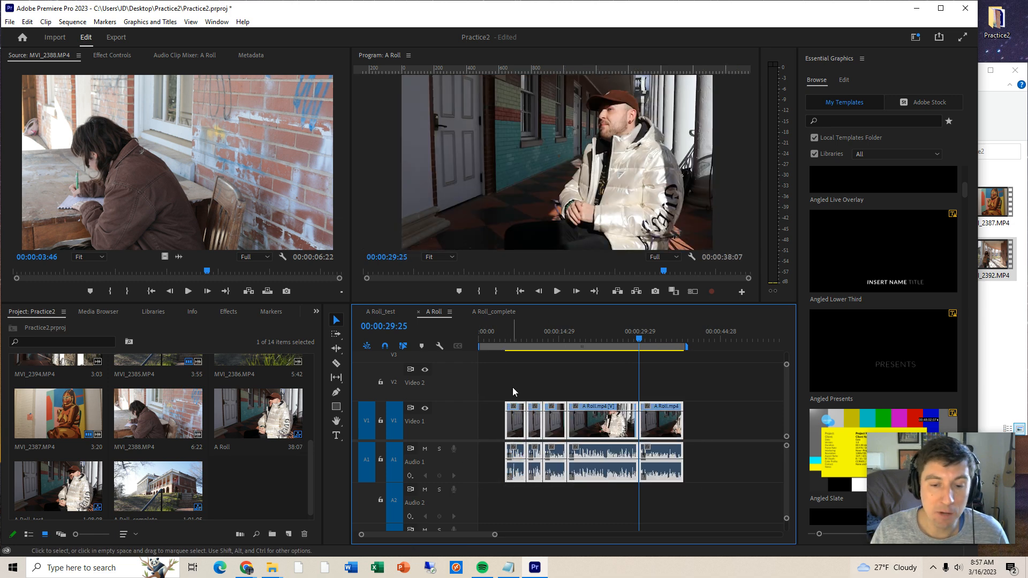
- Find the MVI_2385.MP4 clip of the building in the project and open it in the Source monitor
left_click_drag(309, 459, 309, 368)
scroll(308, 384, "down", 2)
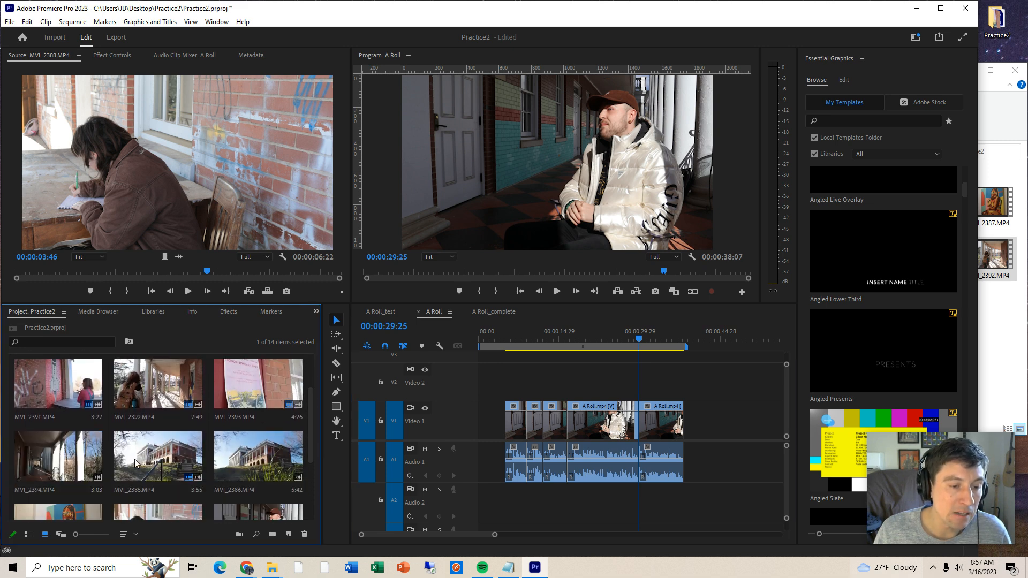
double_click(164, 455)
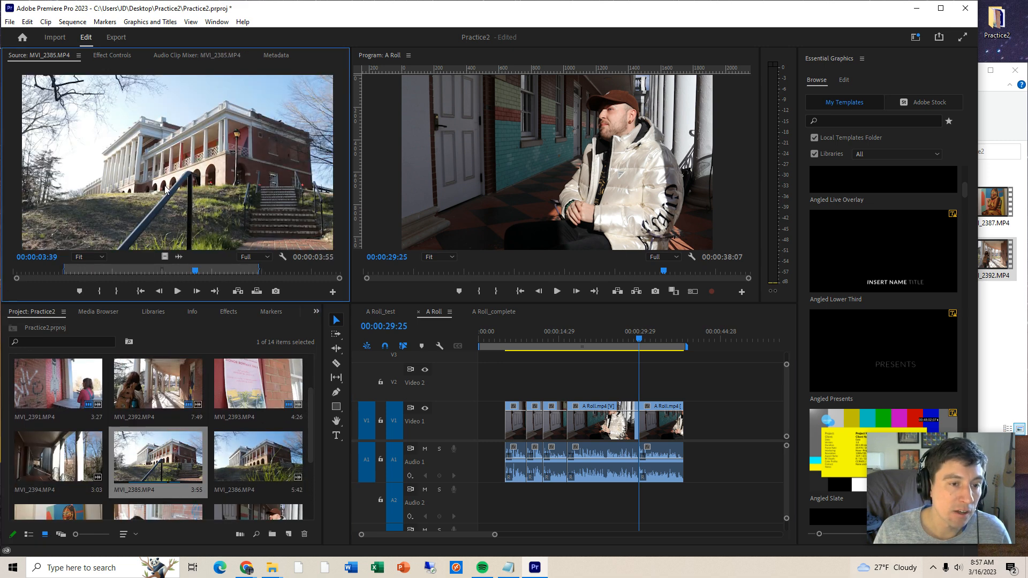
- Try placing the MVI_2385.MP4 clip on Video 2 just ahead of the A Roll clips, and undo it
left_click(128, 271)
left_click_drag(177, 176, 495, 373)
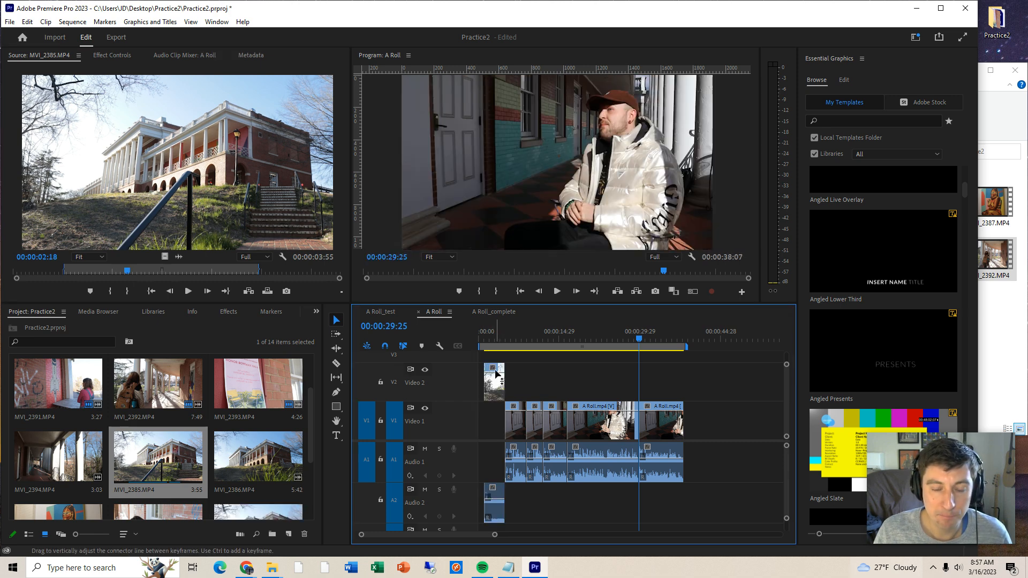
key("ctrl+z")
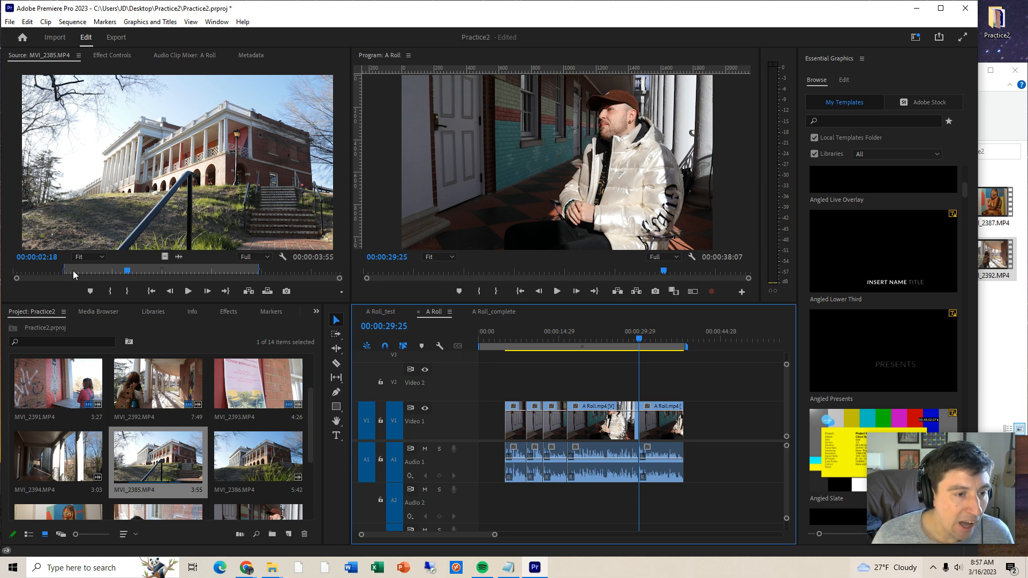
- Scrub the marked range of MVI_2385.MP4, place it with its audio at the sequence start, preview it and delete it
left_click_drag(71, 269, 262, 276)
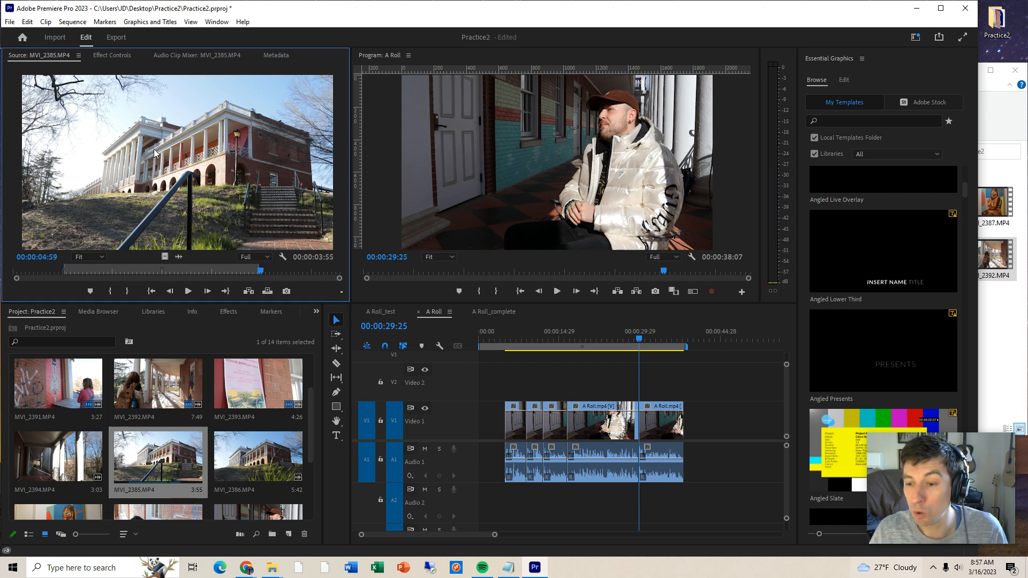
left_click_drag(172, 208, 488, 381)
left_click(488, 336)
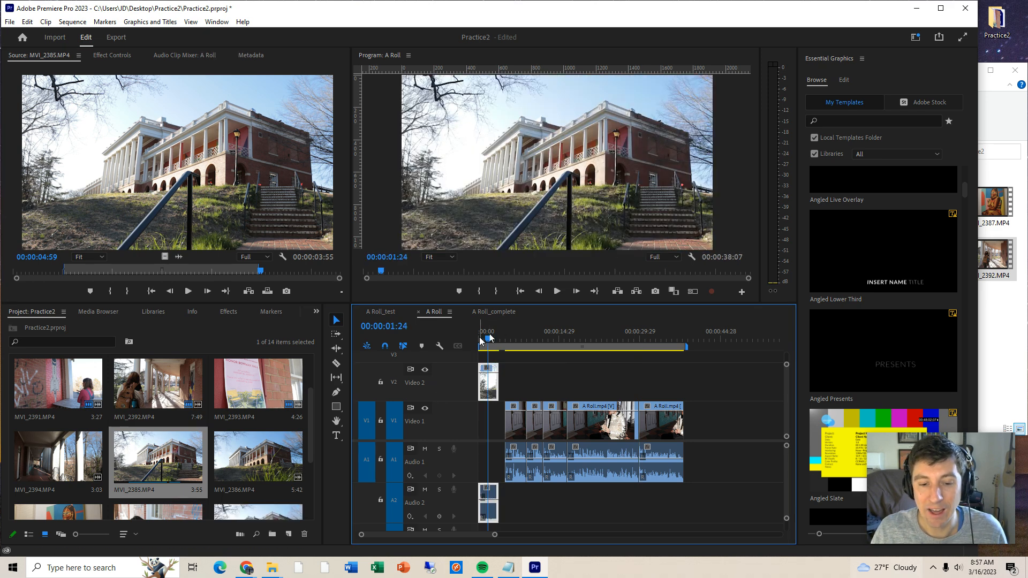
key("space")
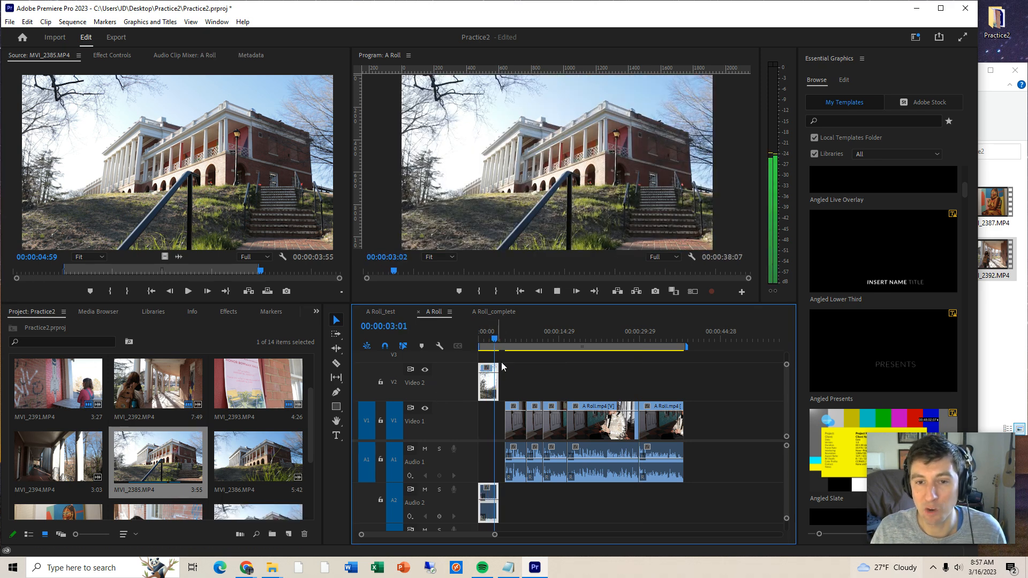
key("space")
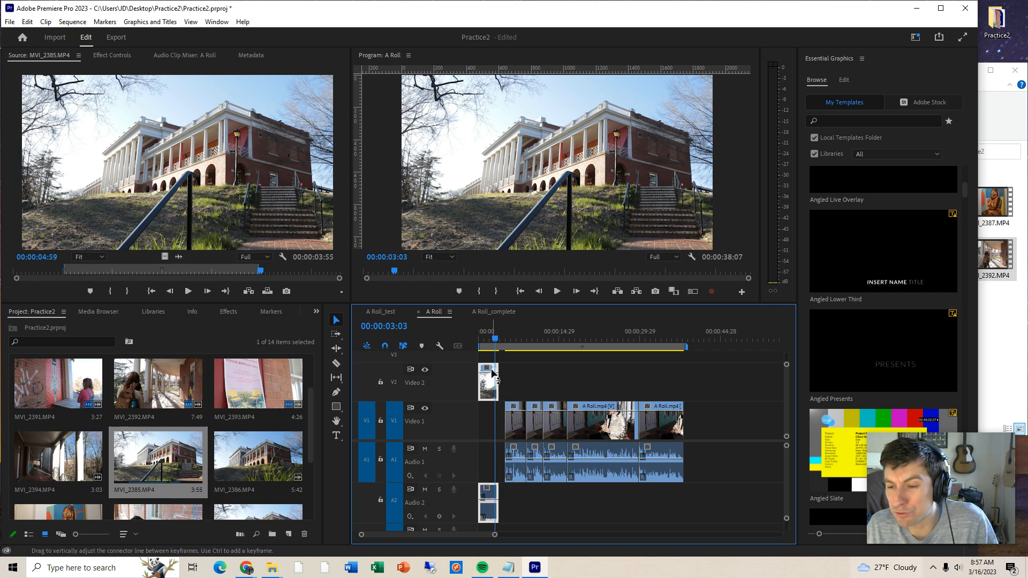
key("Delete")
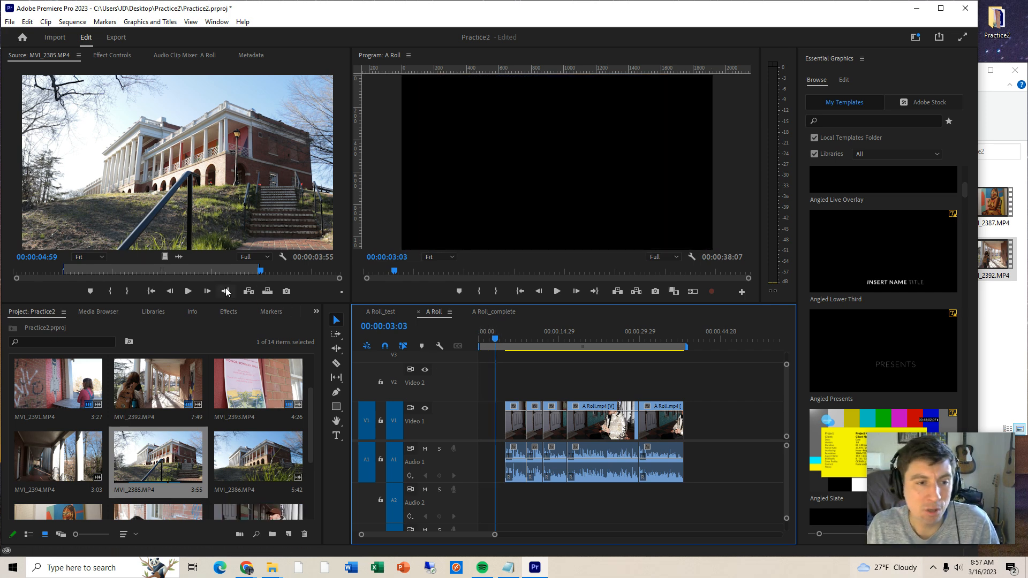
- Place only the video of MVI_2385.MP4 at the very start of track Video 2 and select the placed clip
left_click_drag(165, 256, 452, 388)
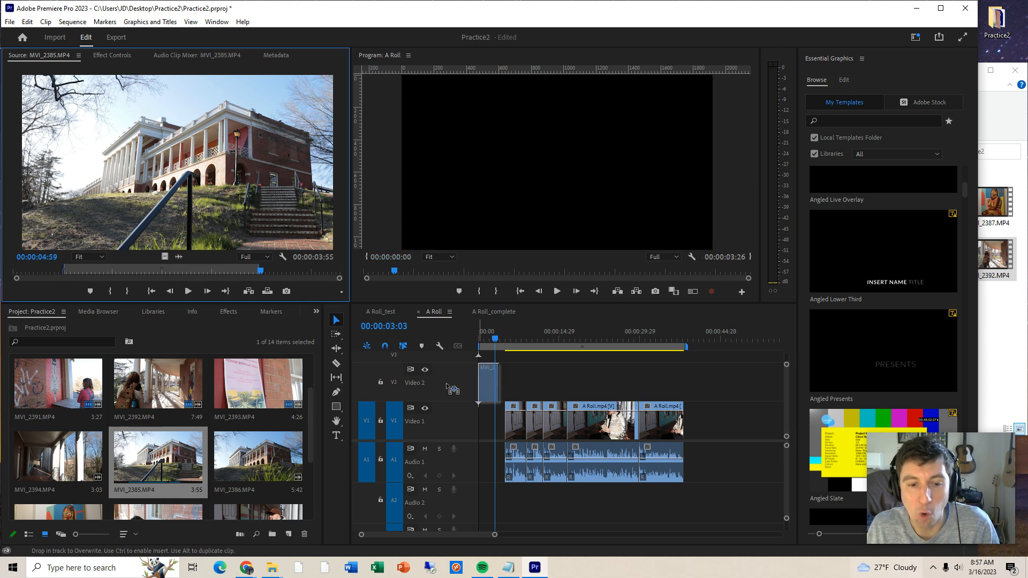
left_click_drag(444, 384, 414, 396)
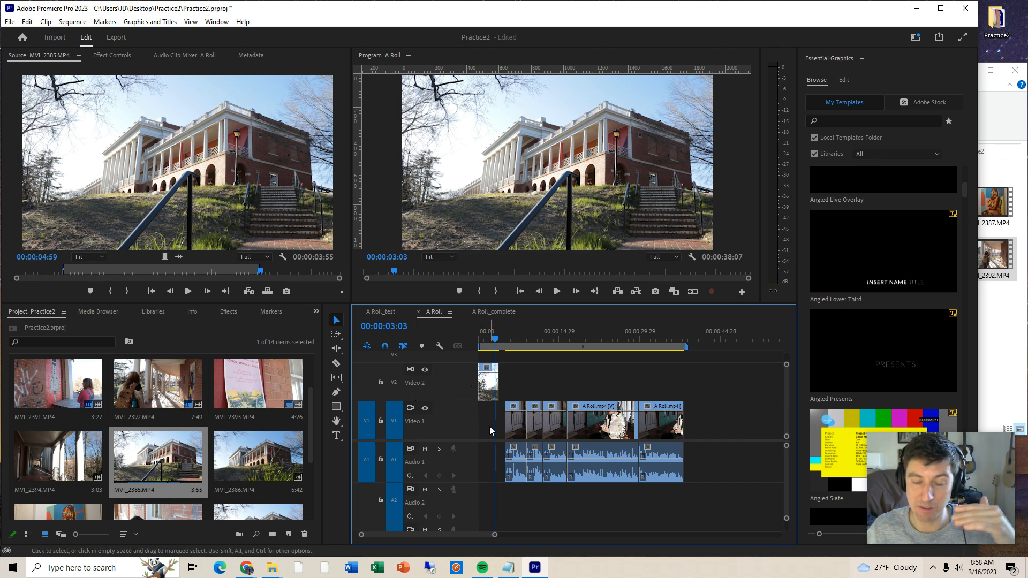
mouse_move(489, 382)
left_mouse_down()
mouse_move(490, 418)
mouse_move(491, 382)
left_mouse_up()
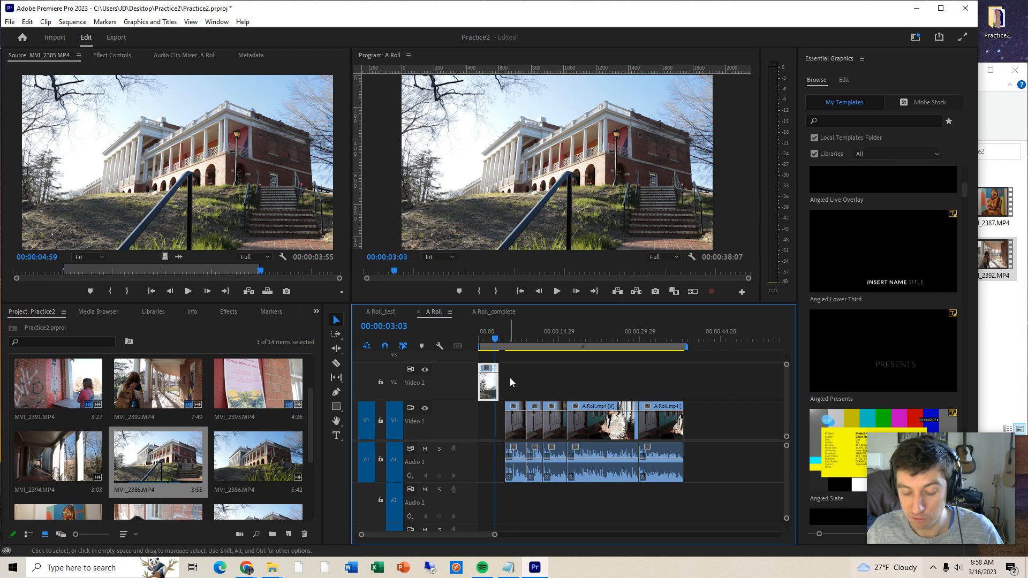
- Play the opening and extend the end of MVI_2385.MP4 to about 5.5 seconds, overlapping the first A Roll clip
key("=")
left_click_drag(511, 340, 473, 342)
key("space")
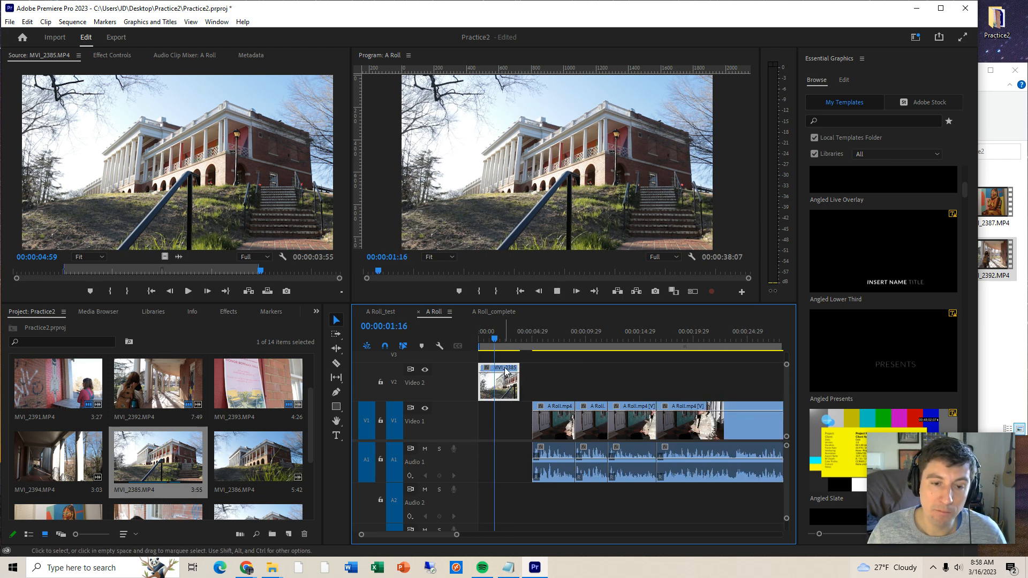
left_click_drag(518, 367, 525, 368)
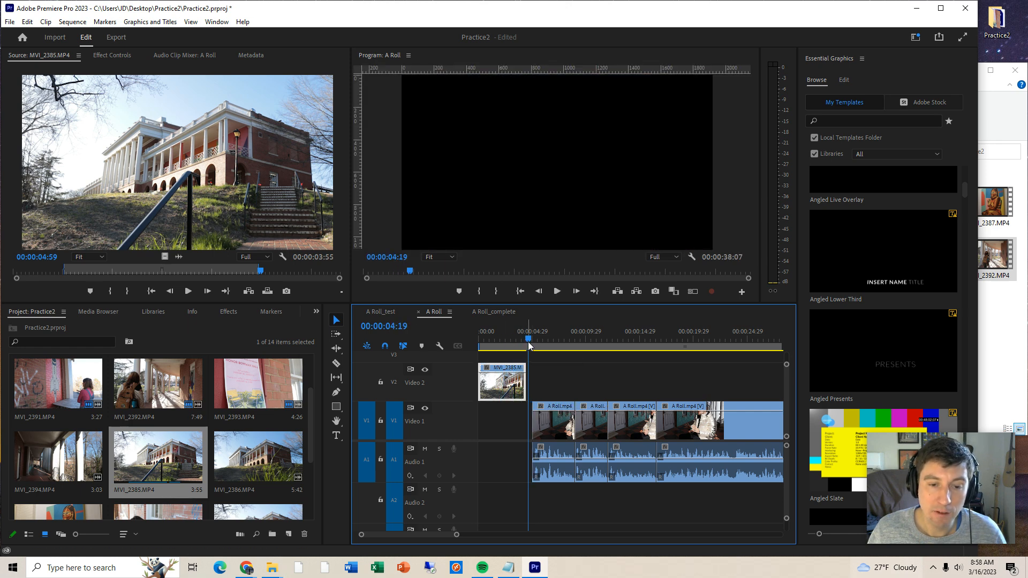
left_click_drag(521, 368, 535, 367)
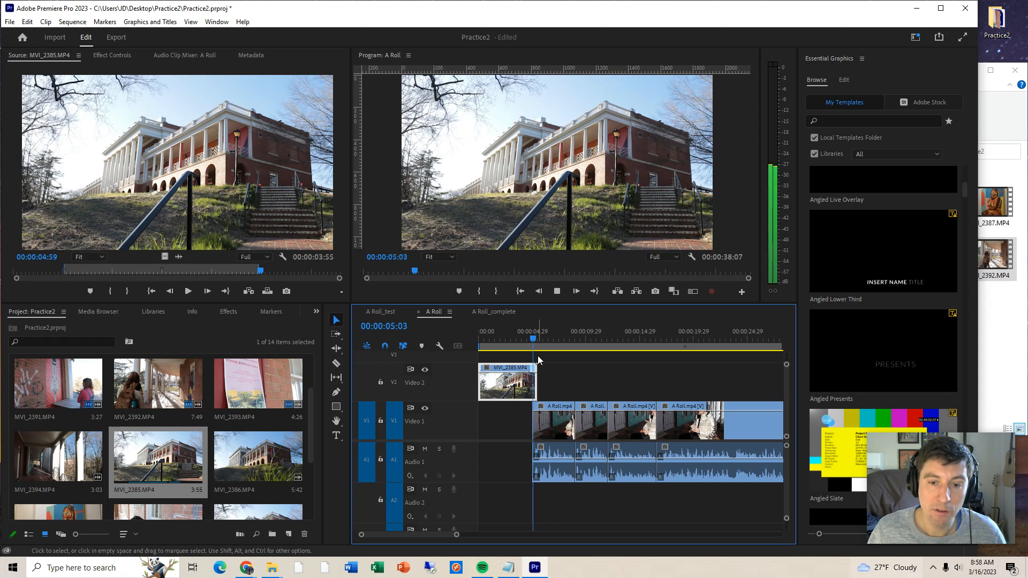
- Add a text box reading "Melchers Hall" in the sky above the building at 00:00:01:09
left_click_drag(506, 335, 493, 335)
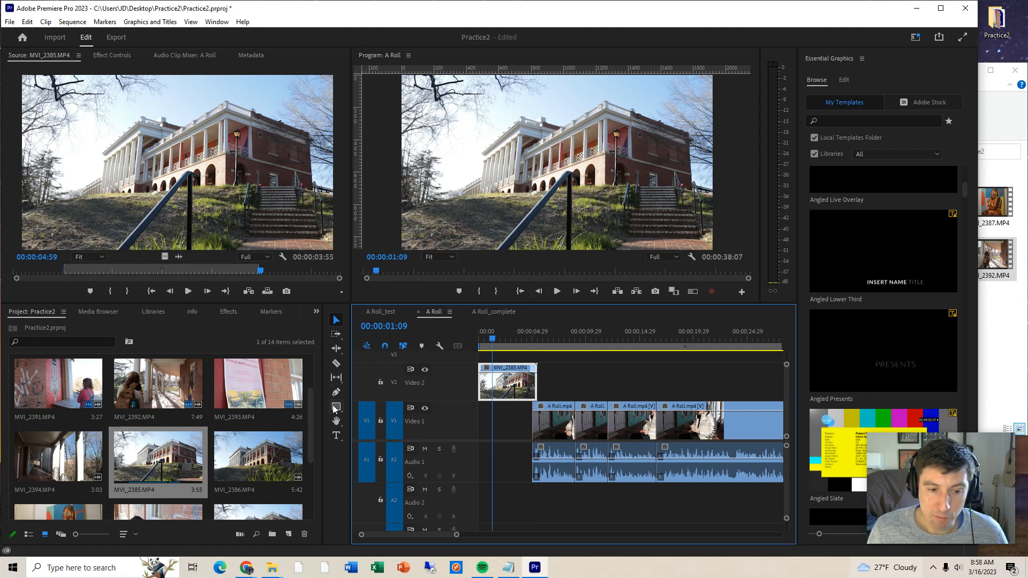
left_click(336, 435)
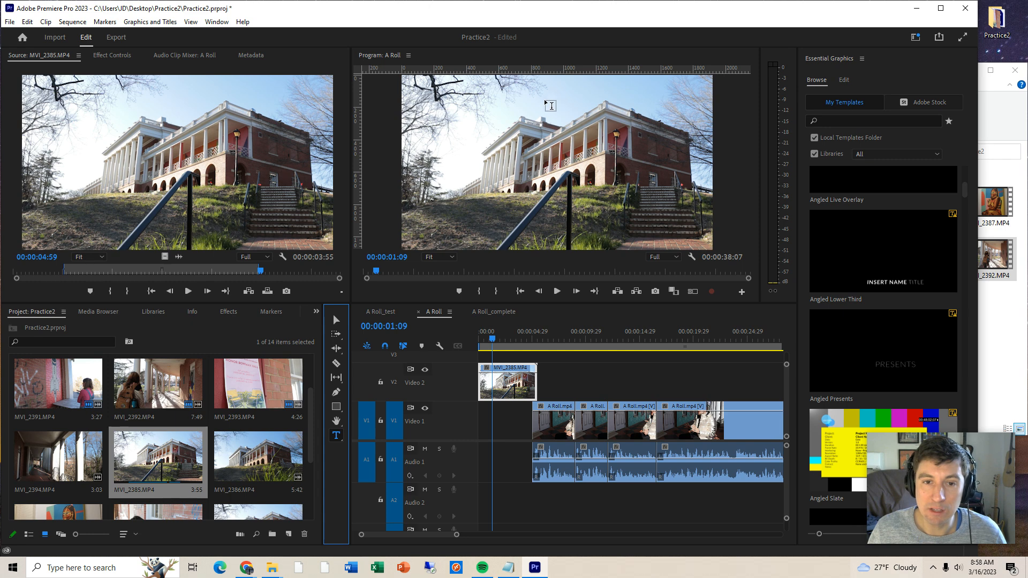
left_click_drag(552, 78, 664, 97)
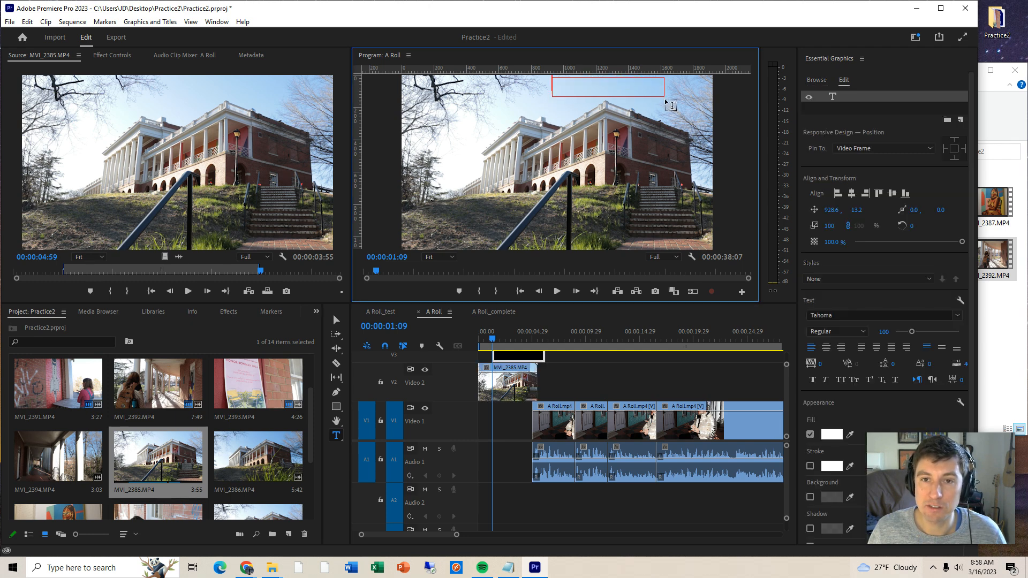
type("Mel")
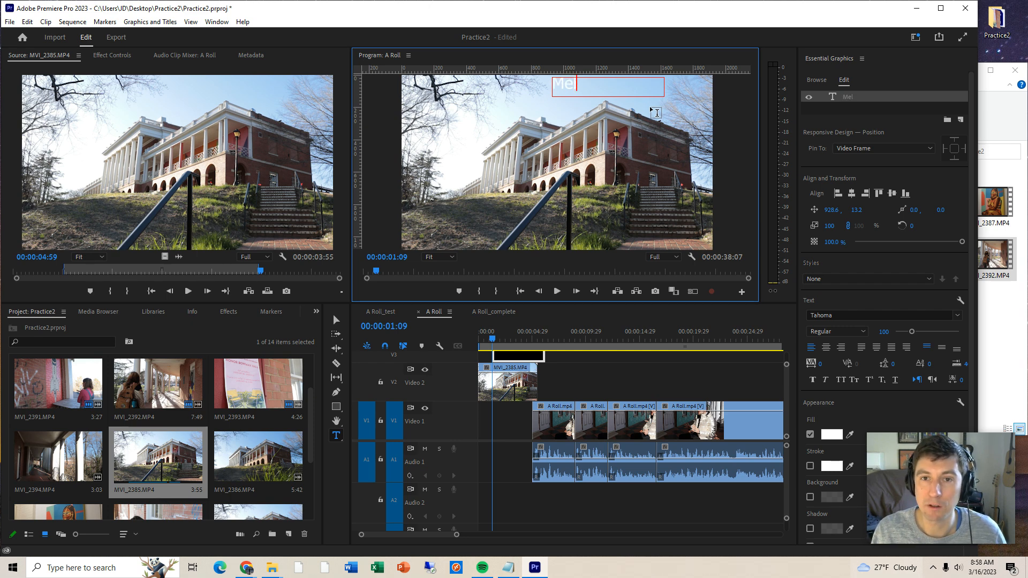
type("chers")
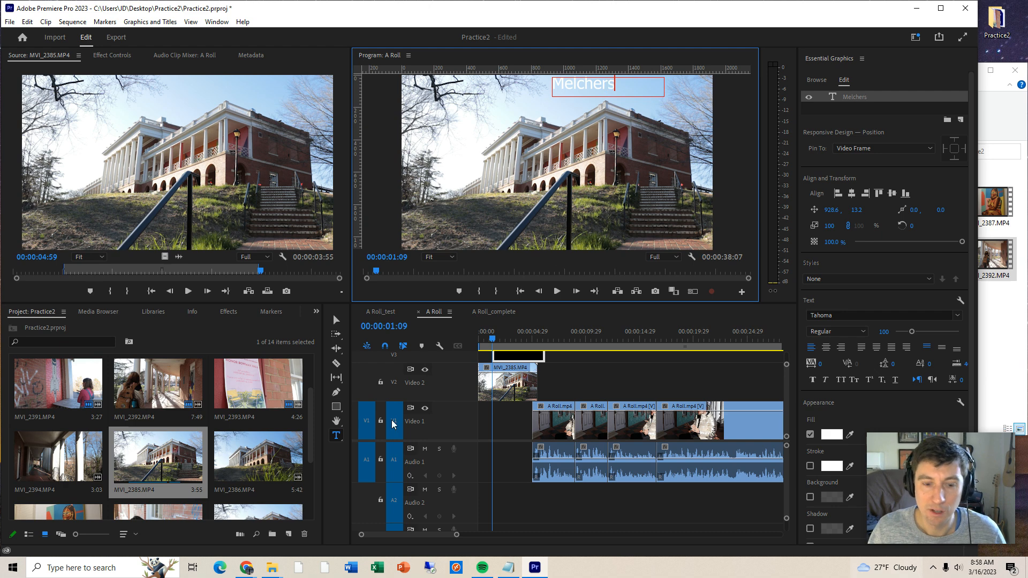
left_click(249, 571)
left_click(121, 522)
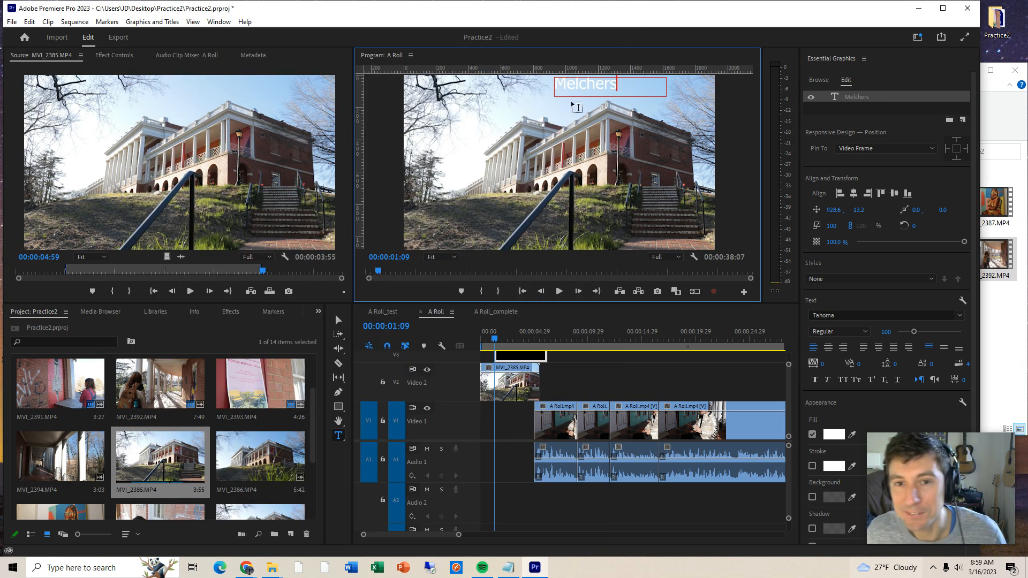
type("Hall")
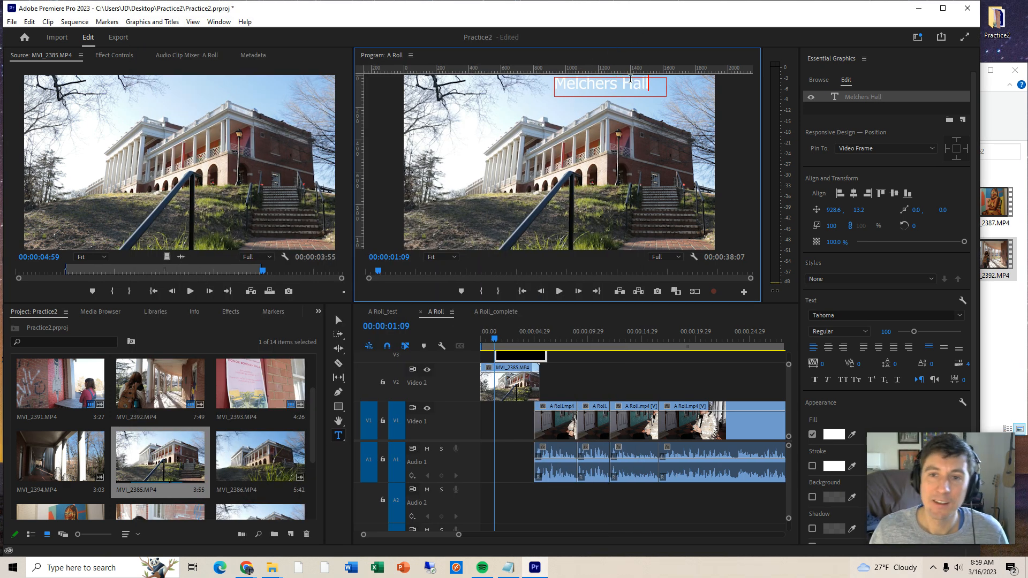
- Recolour the "Melchers Hall" title text from white to a dark grey sampled from beside the stairs in the picture
left_click_drag(652, 89, 424, 67)
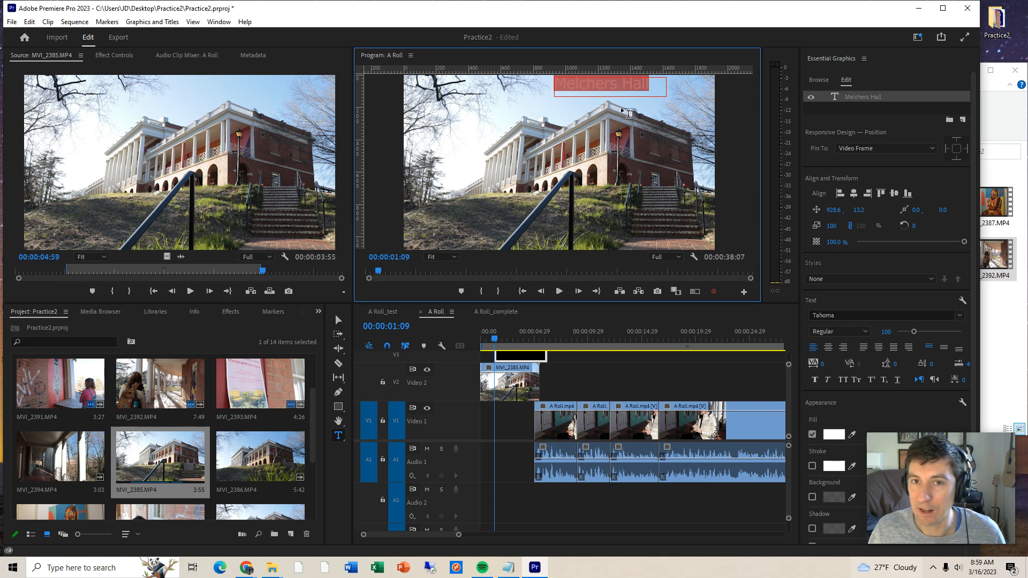
left_click(598, 81)
double_click(615, 84)
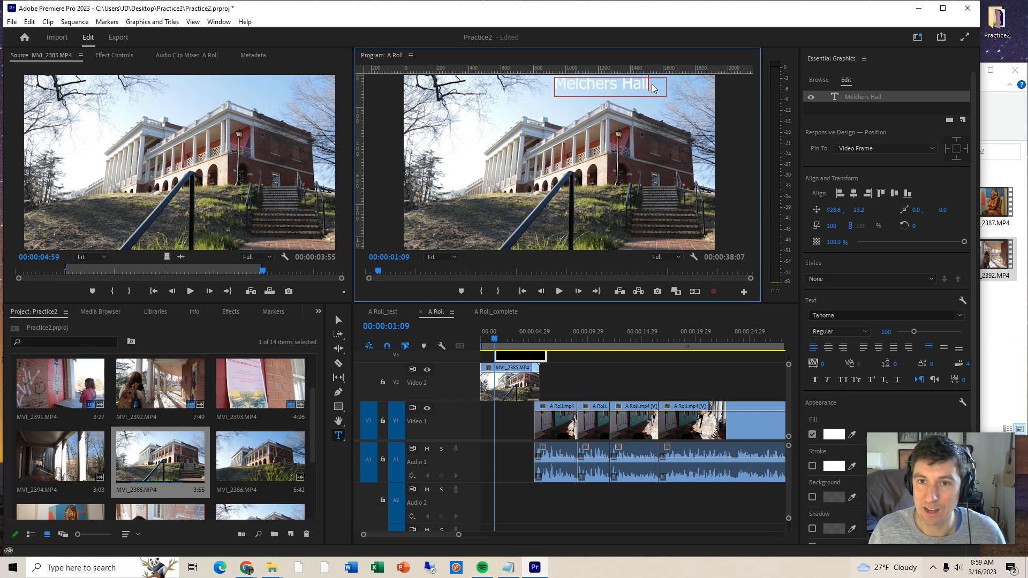
left_click_drag(557, 83, 666, 86)
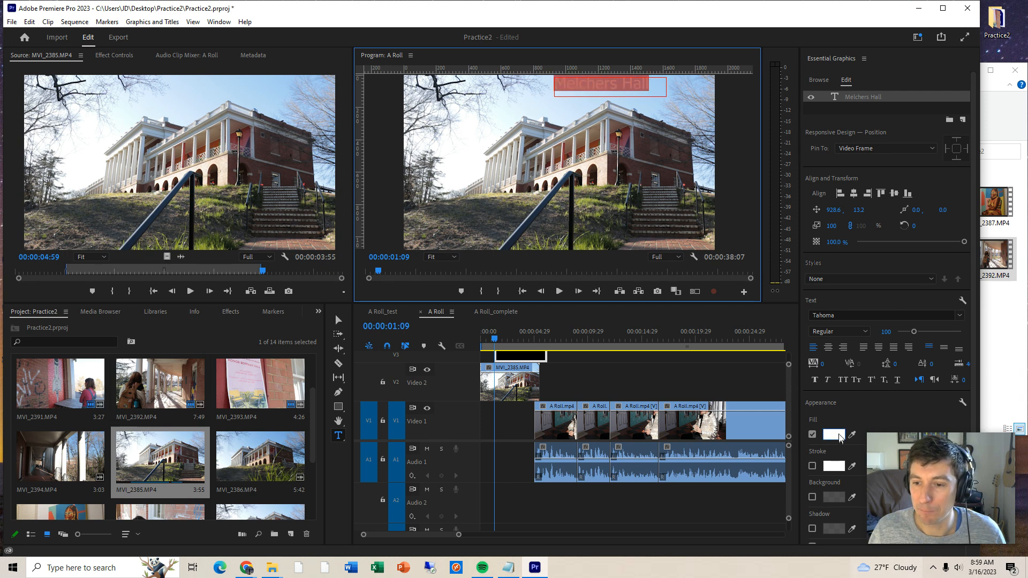
left_click(838, 436)
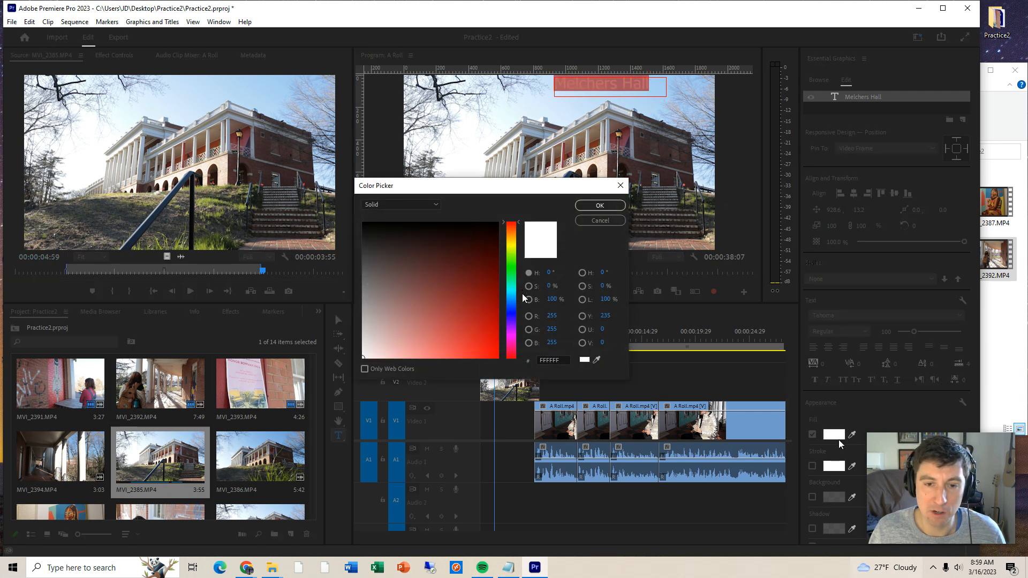
left_click(508, 259)
mouse_move(382, 235)
left_mouse_down()
mouse_move(361, 227)
mouse_move(374, 235)
left_mouse_up()
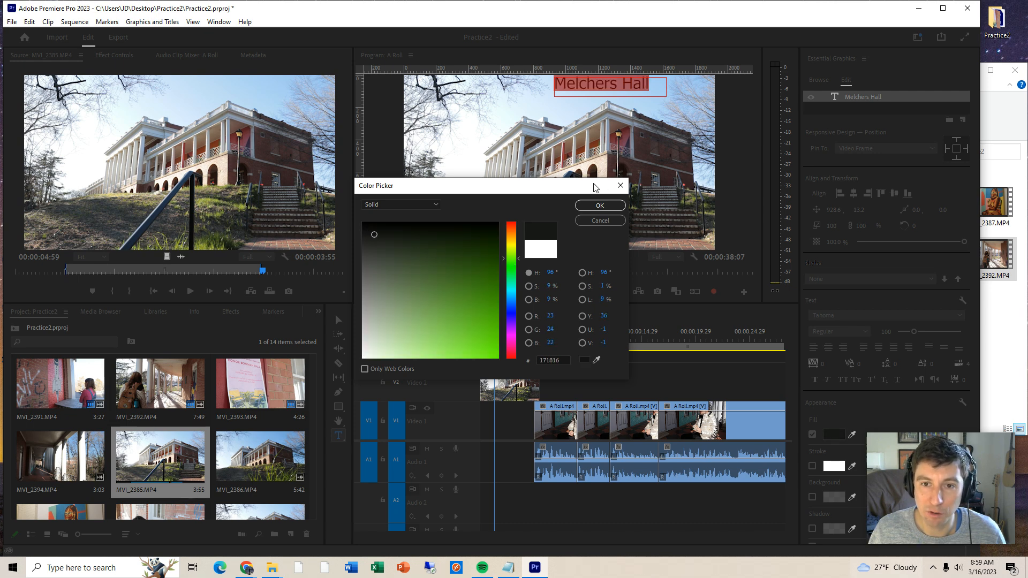
left_click_drag(600, 187, 513, 203)
left_click(532, 376)
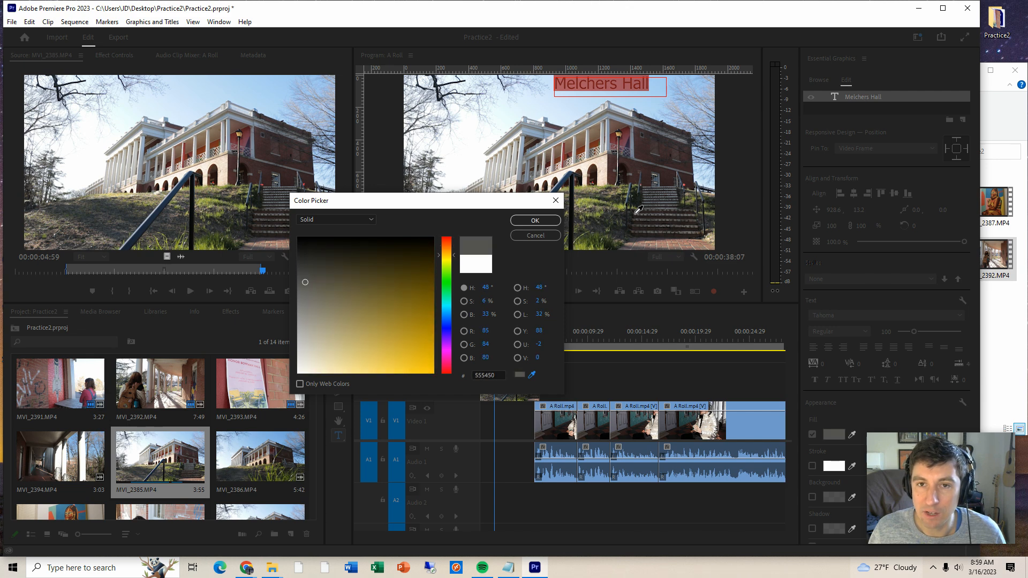
left_click(635, 214)
left_click(535, 221)
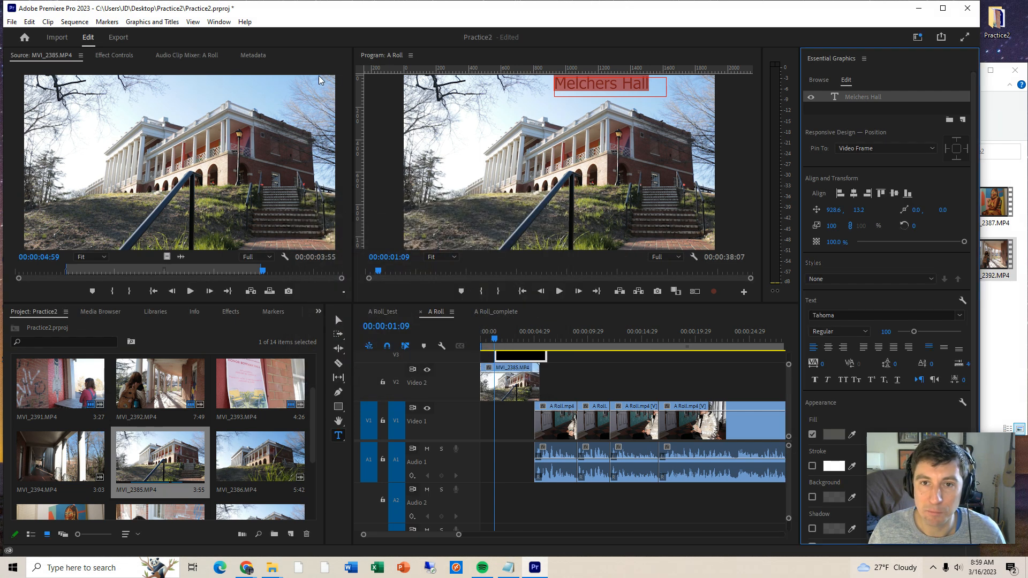
left_click(531, 110)
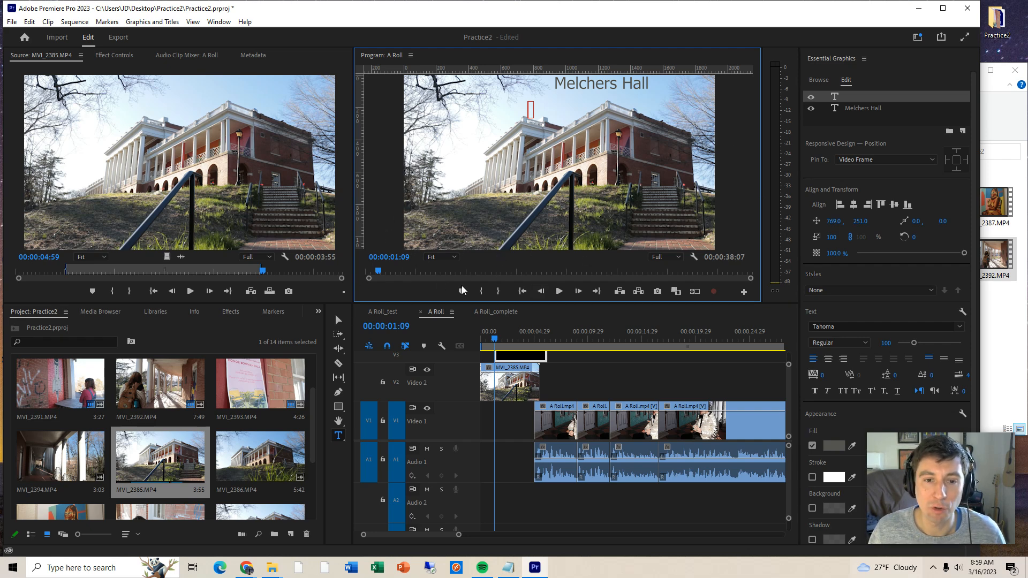
- Enlarge the "Melchers Hall" text to size 127 and move it into the upper-right area of the sky
left_click(339, 319)
left_click_drag(575, 89, 625, 92)
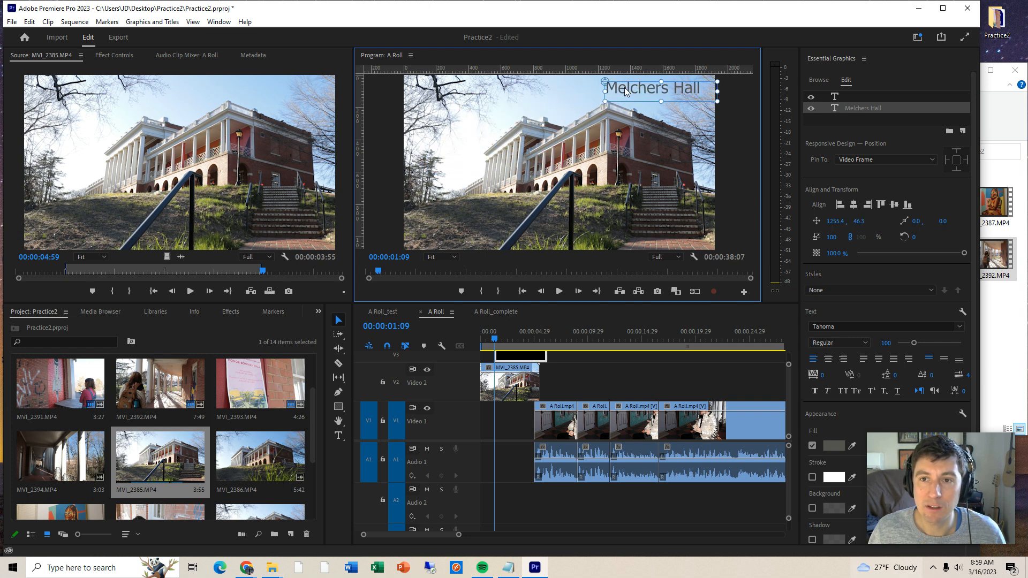
double_click(628, 84)
left_click_drag(886, 343, 906, 350)
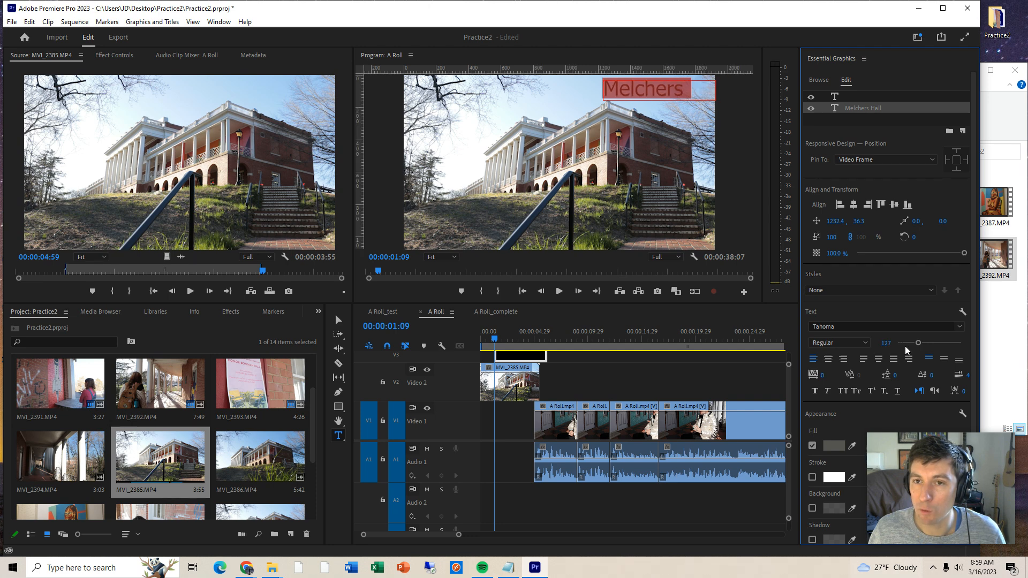
left_click(338, 320)
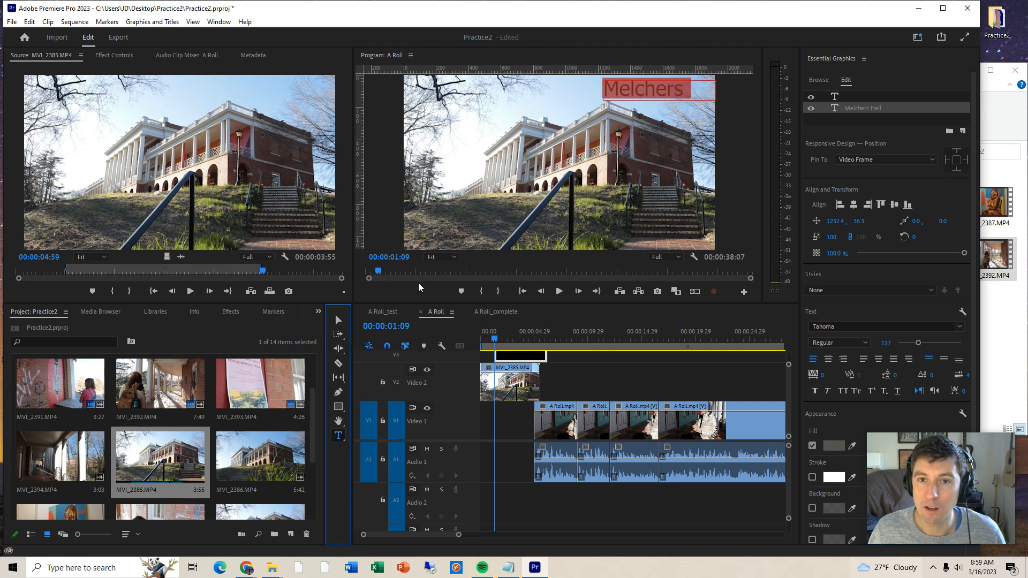
left_click_drag(603, 91, 635, 84)
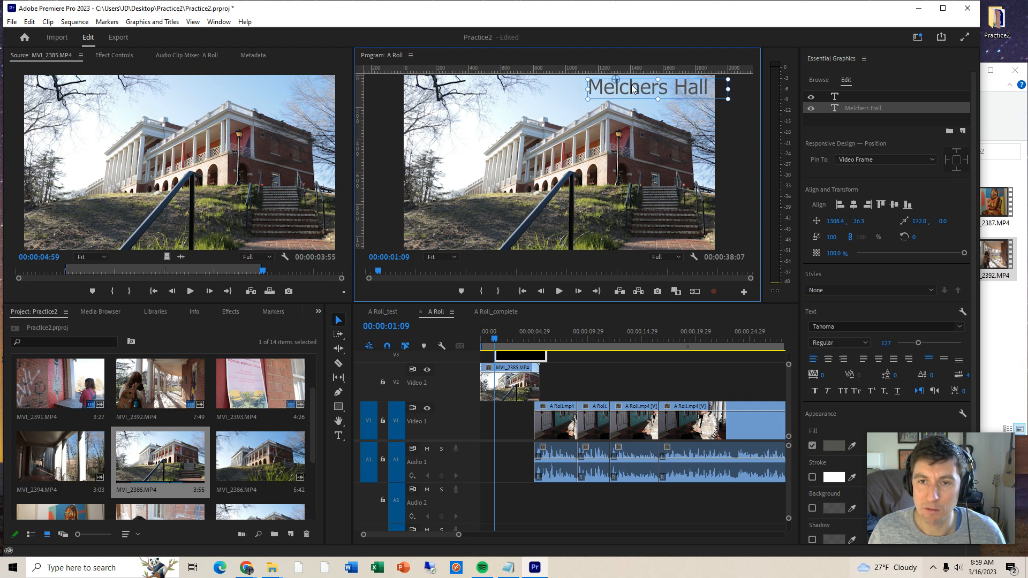
left_click(680, 139)
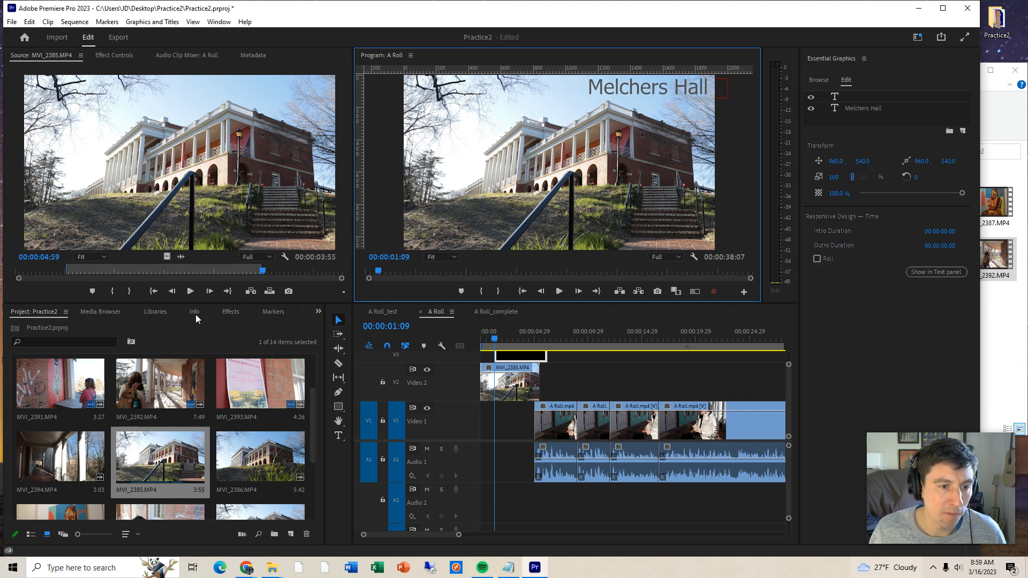
- Apply a Cross Dissolve to the start of the "Melchers Hall" title clip on Video 3 and preview it
left_click(230, 312)
left_click(11, 383)
left_click(11, 383)
left_click(11, 394)
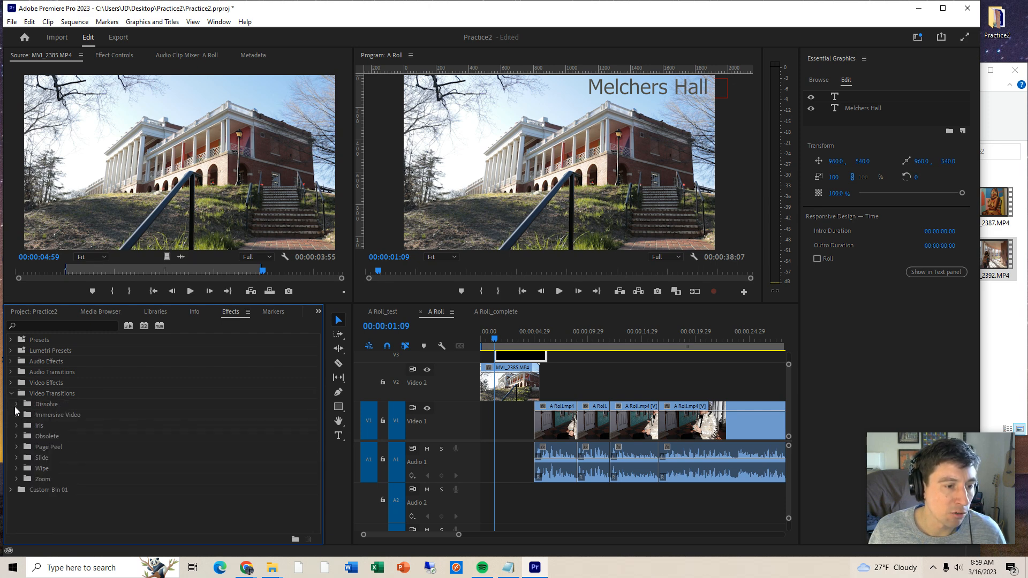
left_click(16, 405)
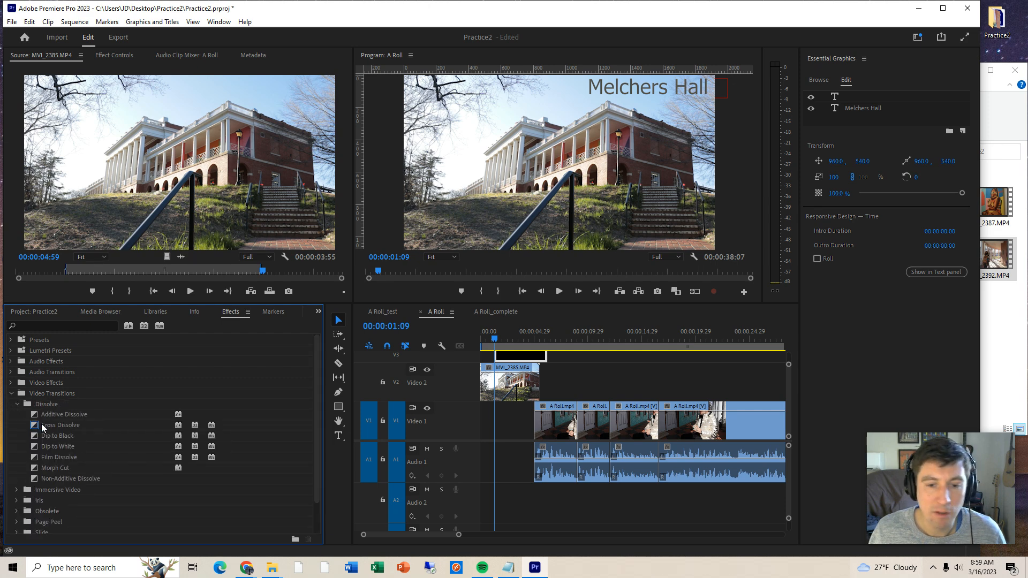
left_click(43, 425)
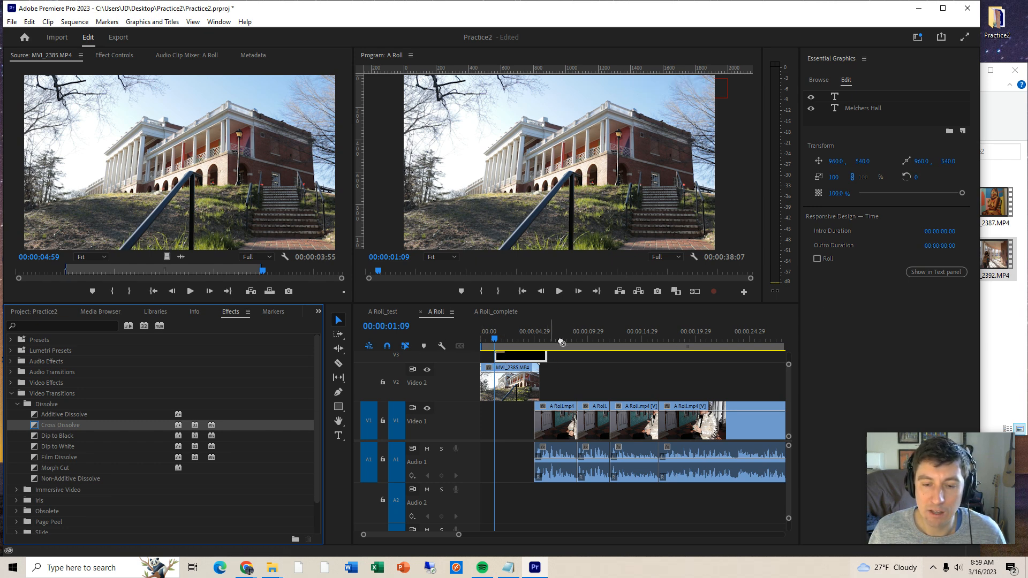
left_click(493, 339)
key("space")
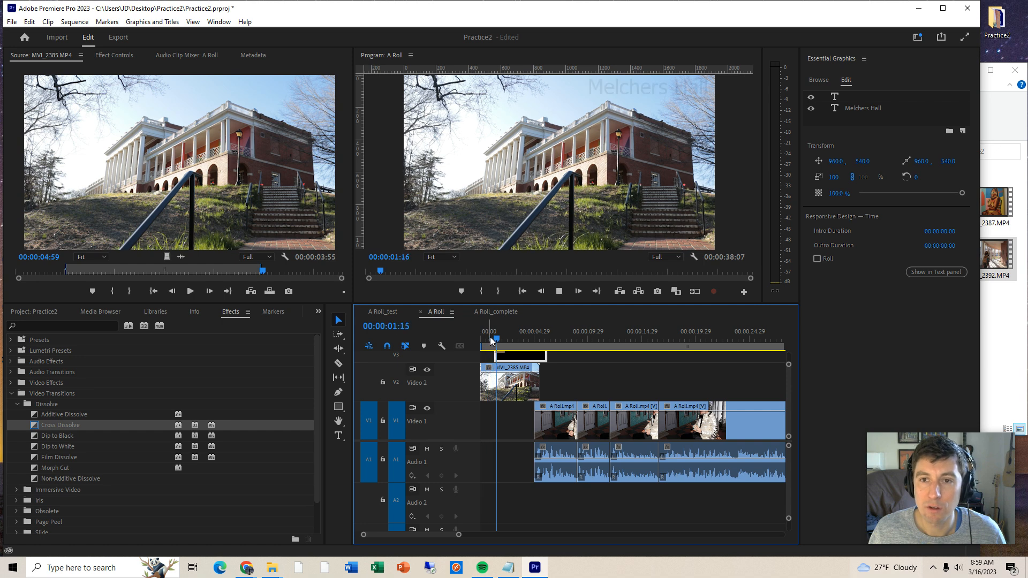
key("space")
- Lengthen the title's Cross Dissolve to about 2 seconds and play through it
left_click_drag(789, 403, 789, 396)
left_click_drag(504, 395, 499, 395)
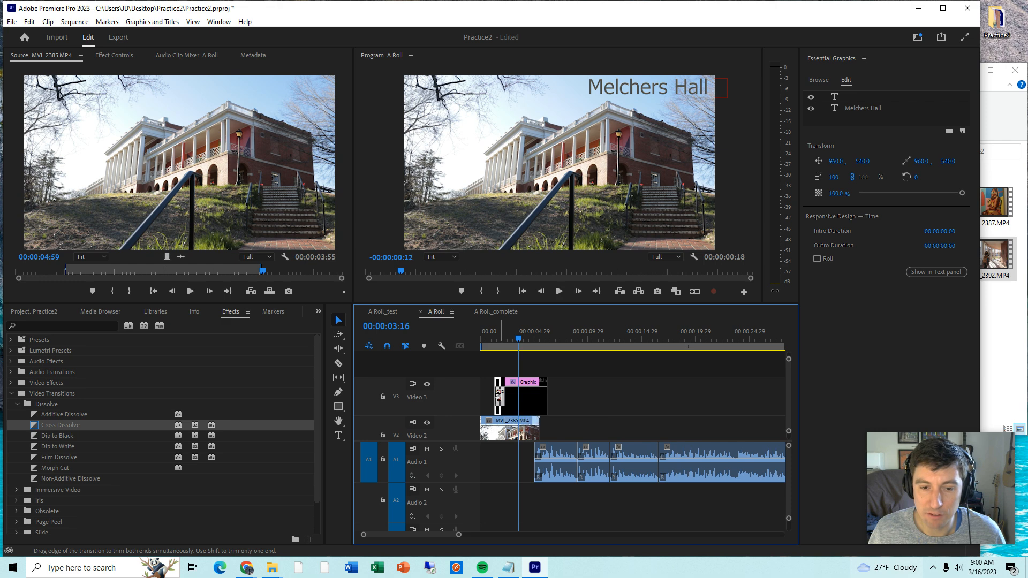
left_click(495, 334)
key("space")
key("space")
key("equal")
key("equal")
key("equal")
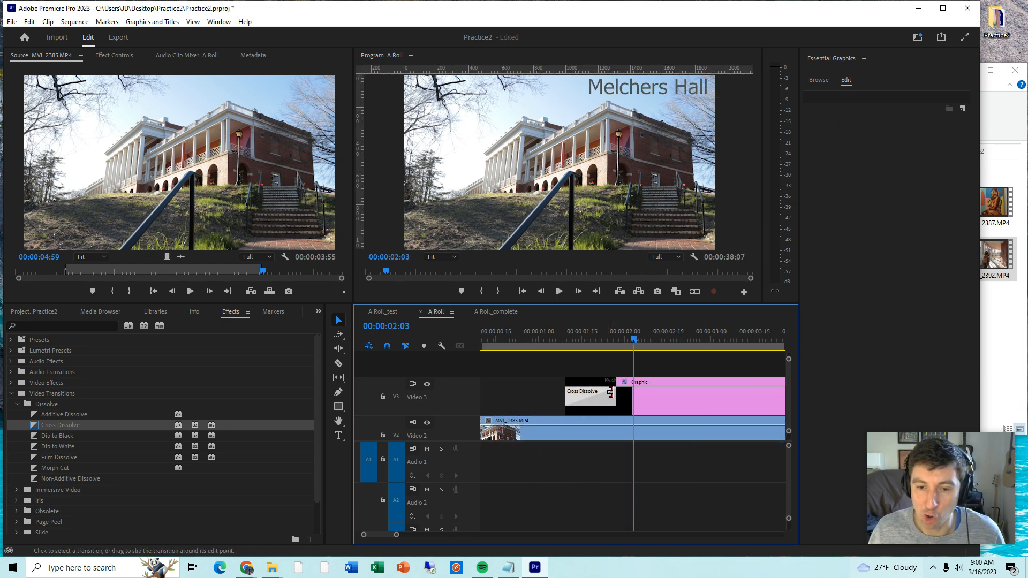
left_click_drag(614, 392, 739, 395)
left_click(567, 331)
key("space")
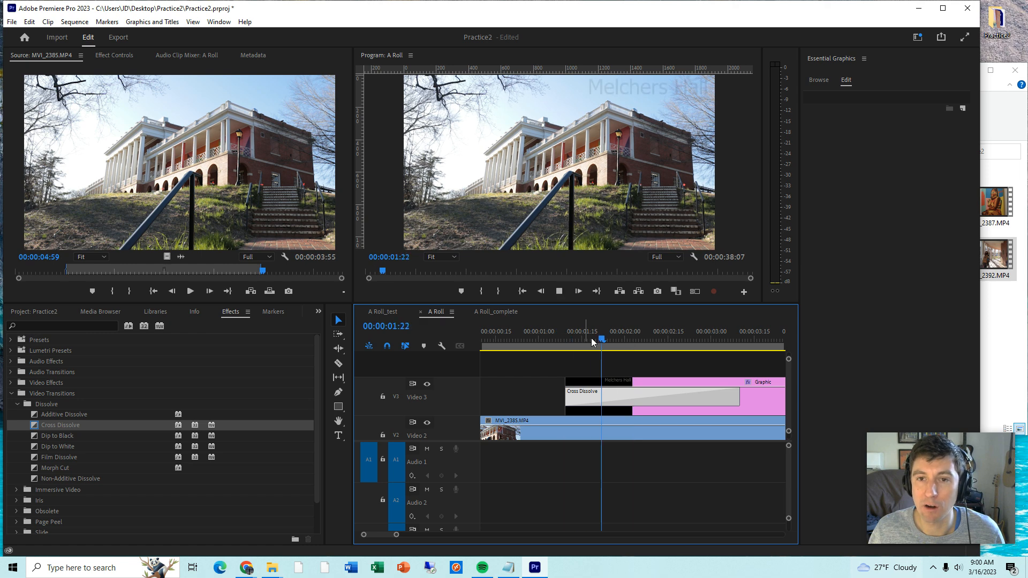
- Shorten the title's Cross Dissolve to about 10 frames and play through the fade
key("space")
left_click_drag(738, 399, 591, 402)
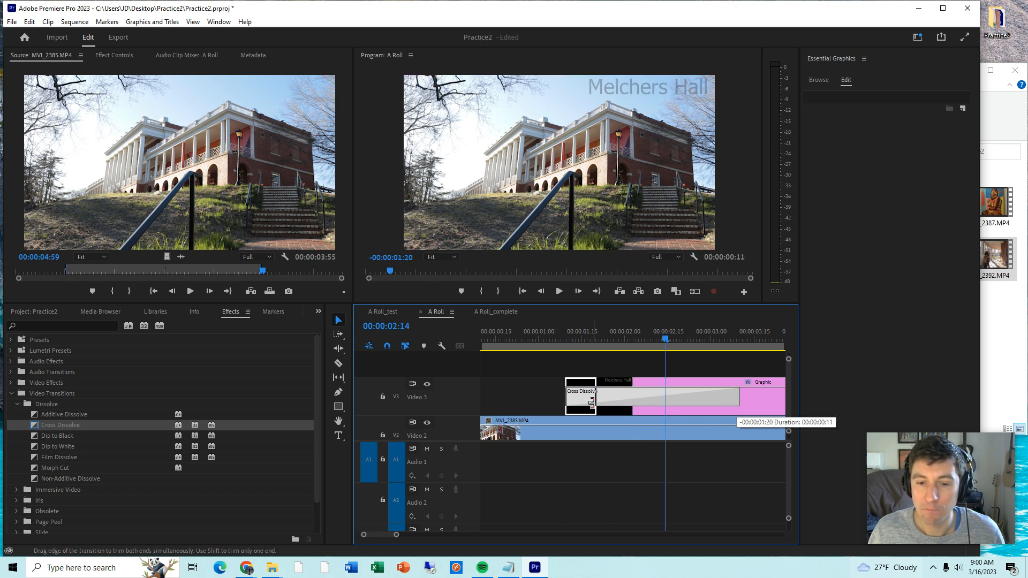
left_click(561, 335)
key("space")
key("space")
key("minus")
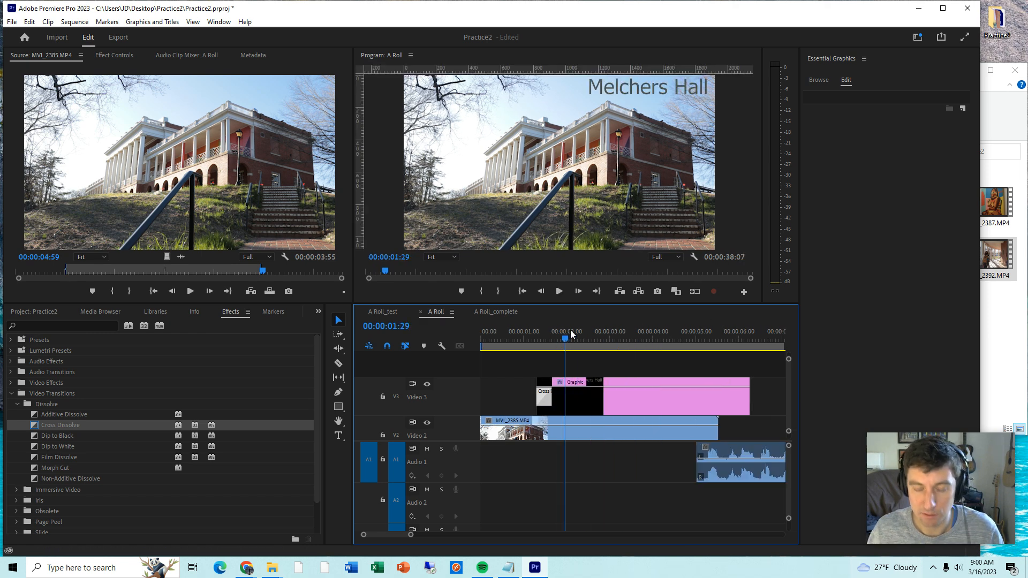
key("minus")
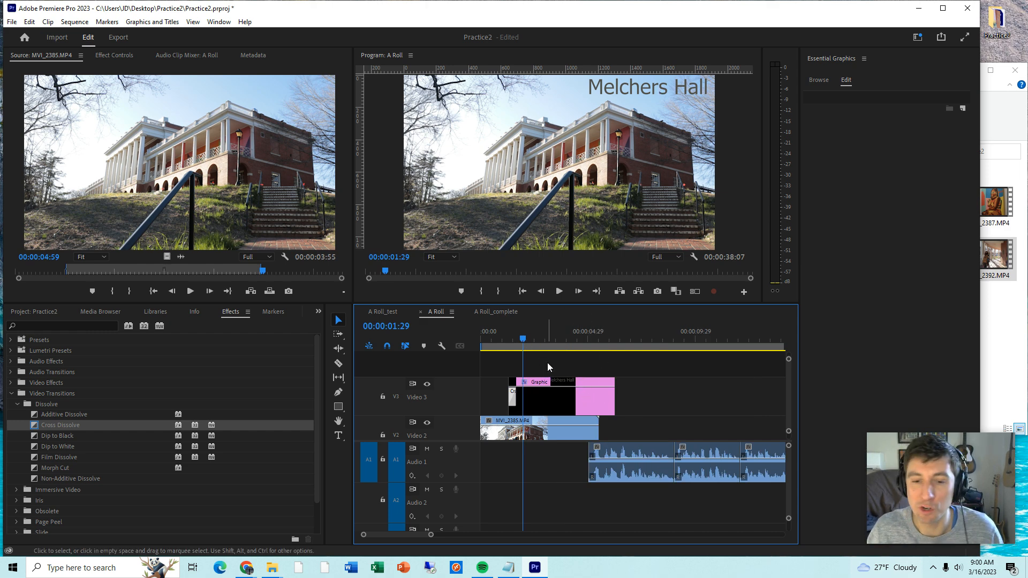
- Trim the title's end to slightly before the end of MVI_2385.MP4 and play the opening from the start
left_click_drag(614, 384, 591, 385)
left_click_drag(500, 341, 476, 344)
key("space")
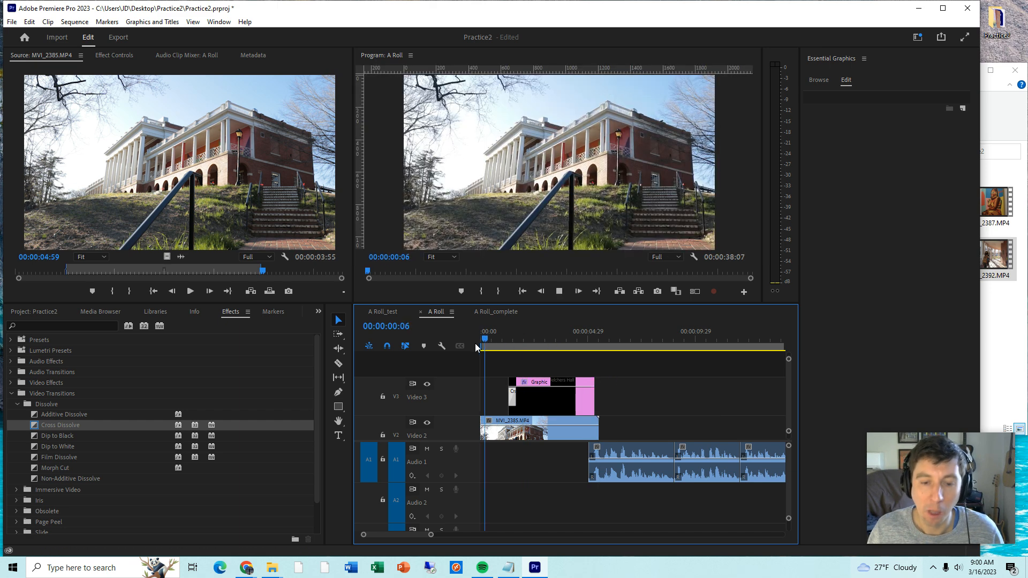
key("minus")
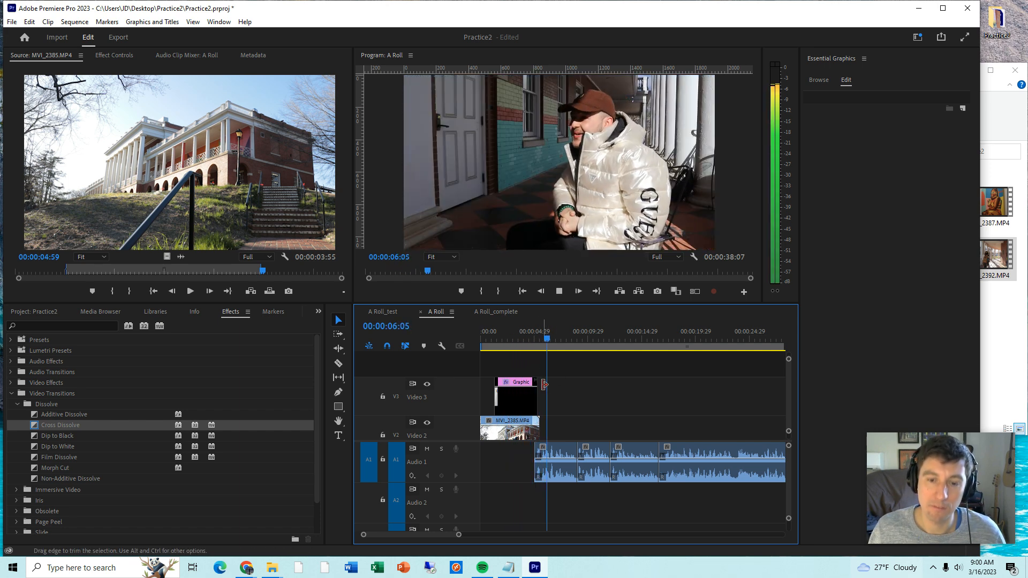
key("space")
- Adjust the title's end until it lines up with the end of MVI_2385.MP4, and preview the cut to the interview
key("equal")
key("equal")
key("equal")
left_click_drag(575, 380, 595, 380)
left_click_drag(570, 334, 575, 341)
left_click_drag(594, 383, 584, 383)
key("space")
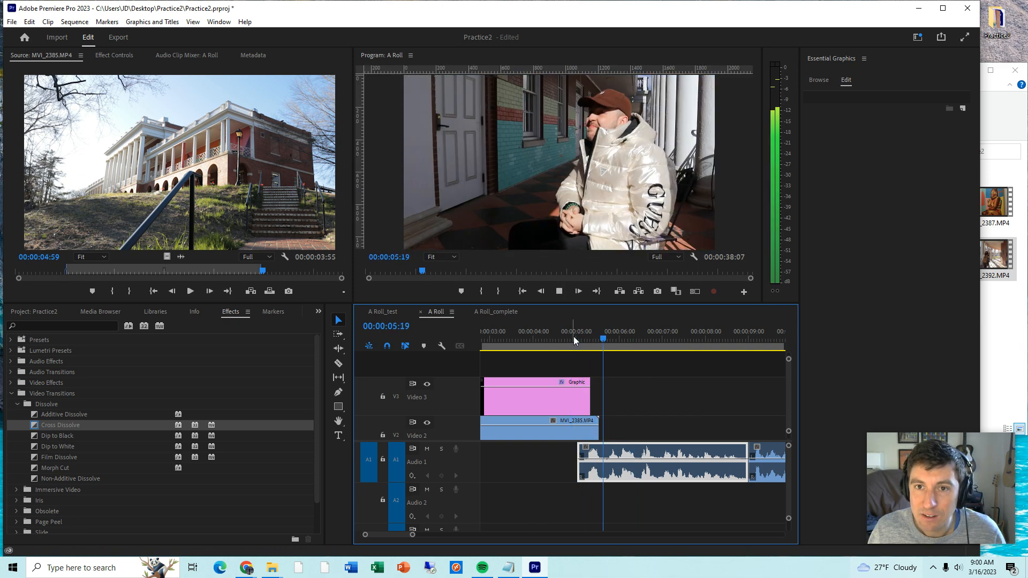
left_click_drag(591, 381, 598, 382)
left_click(544, 333)
key("space")
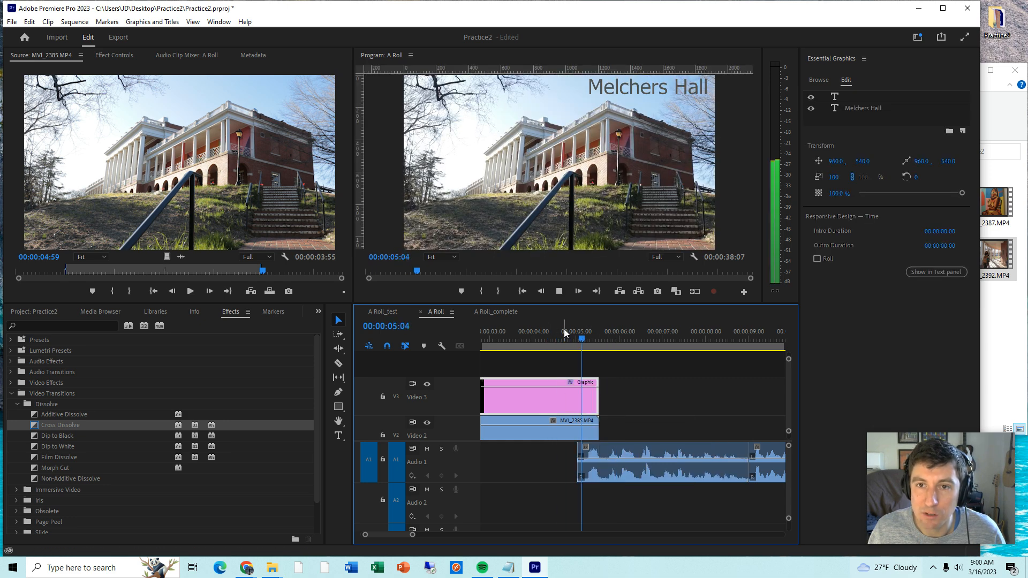
- Slide the first A Roll clip about 7 frames earlier beneath the building shot and play the transition
left_click(615, 454)
left_click_drag(615, 454, 605, 453)
left_click(574, 339)
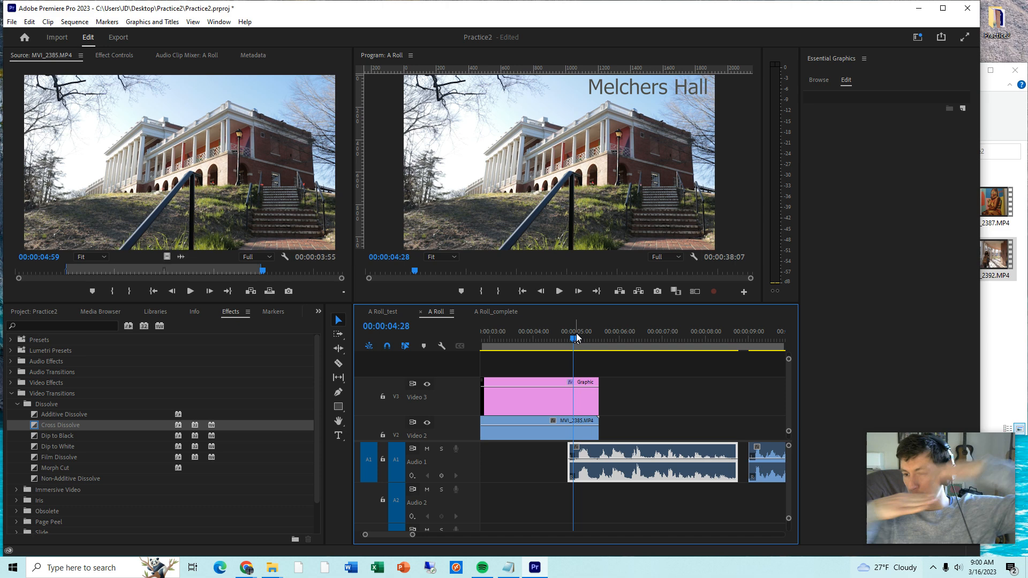
left_click(571, 339)
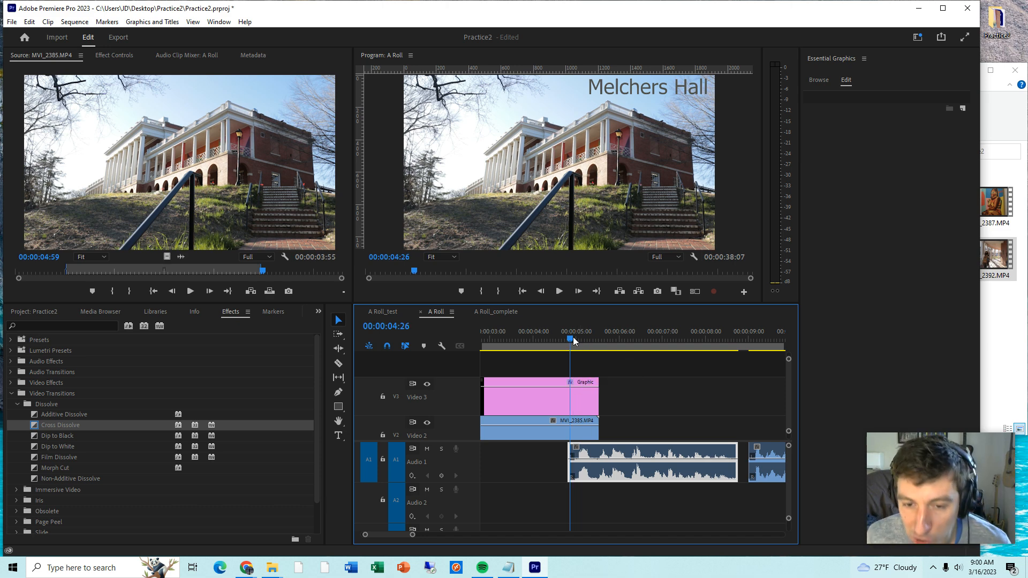
key("space")
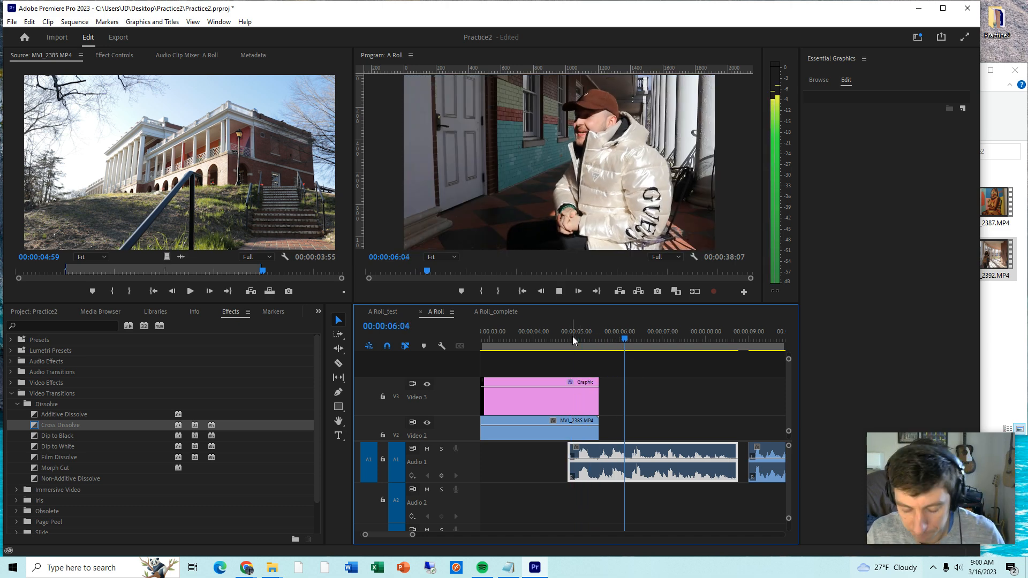
key("minus")
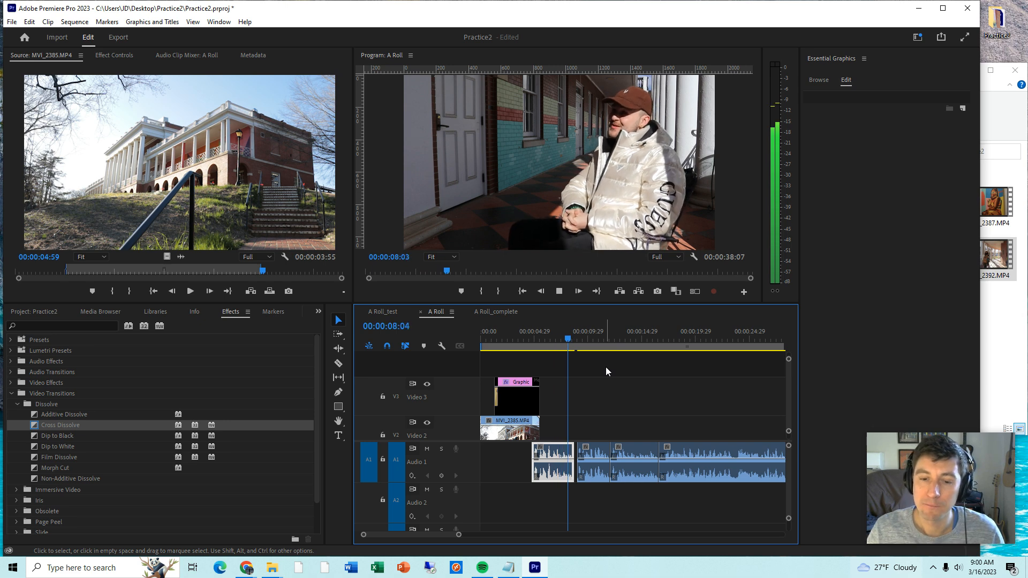
key("space")
- Select all A Roll clips after the first and shift them earlier to close the gap behind it
left_click(600, 418)
key("minus")
left_click_drag(534, 417, 691, 478)
scroll(791, 416, "down", 2)
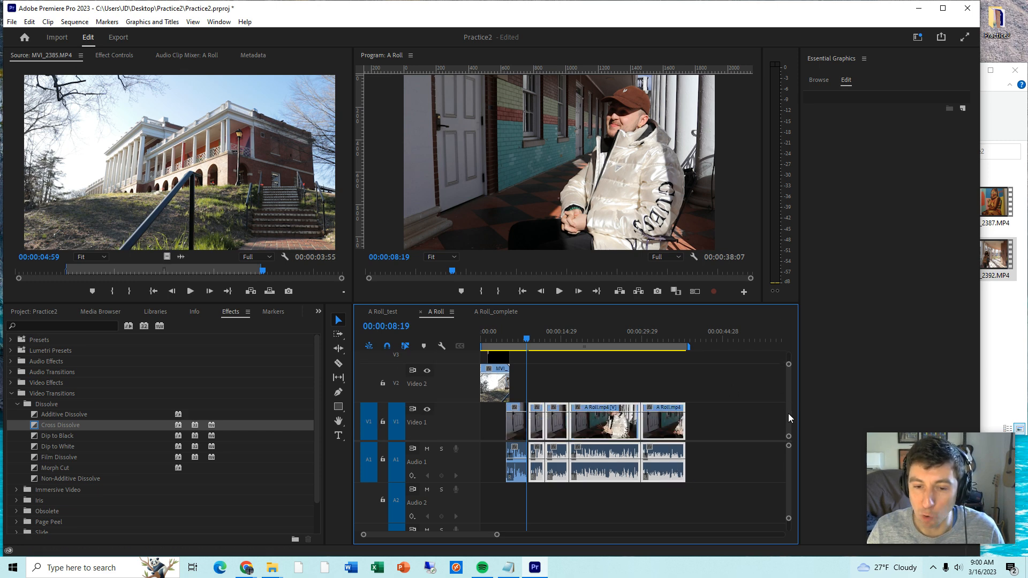
key("equal")
left_click_drag(673, 411, 667, 413)
- Place the video of the CU_writing clip on Video 2, starting above the beginning of the second A Roll clip
left_click(649, 339)
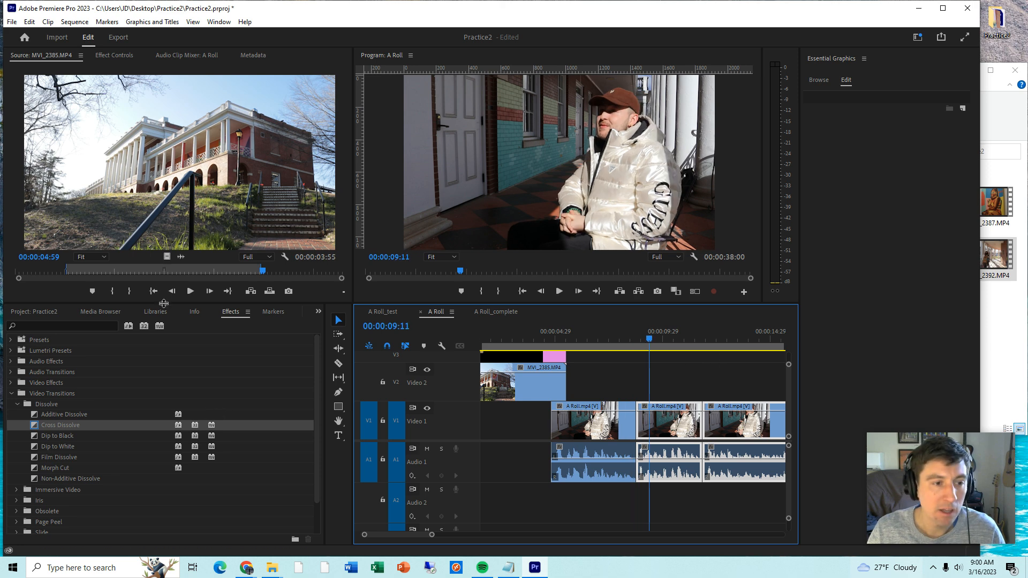
left_click(34, 311)
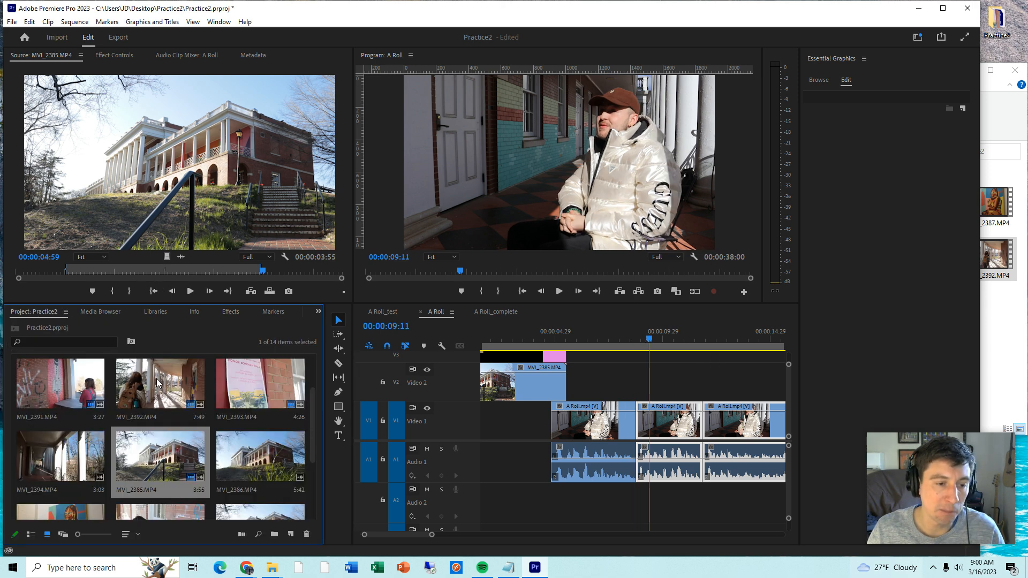
scroll(176, 458, "down", 1)
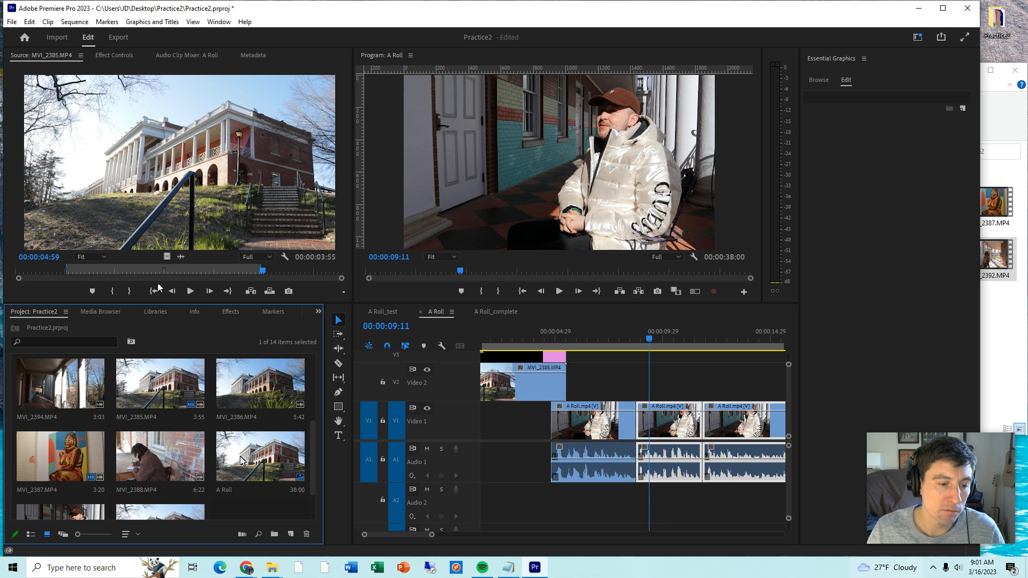
scroll(252, 443, "up", 2)
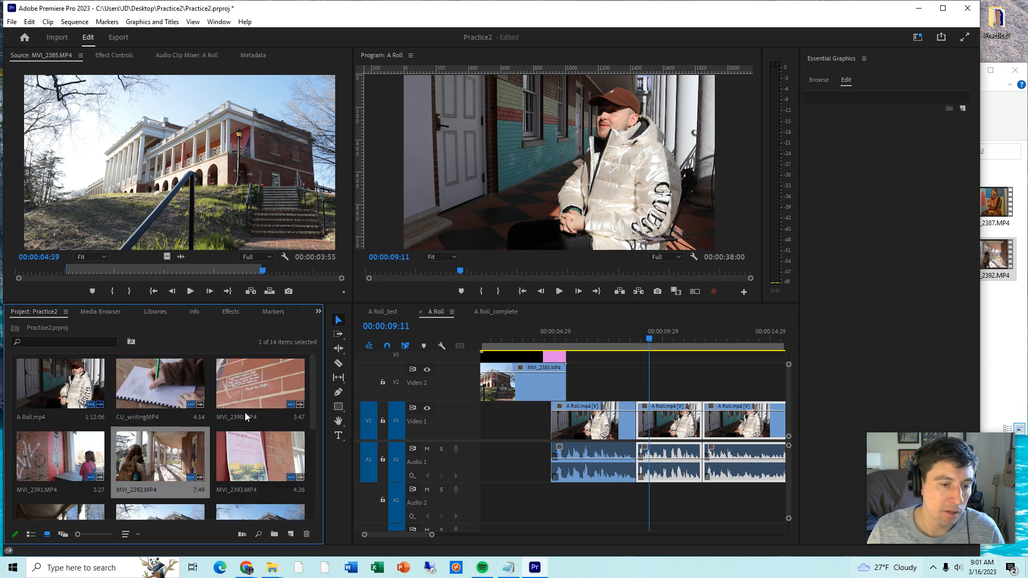
double_click(173, 389)
left_click_drag(174, 225, 590, 362)
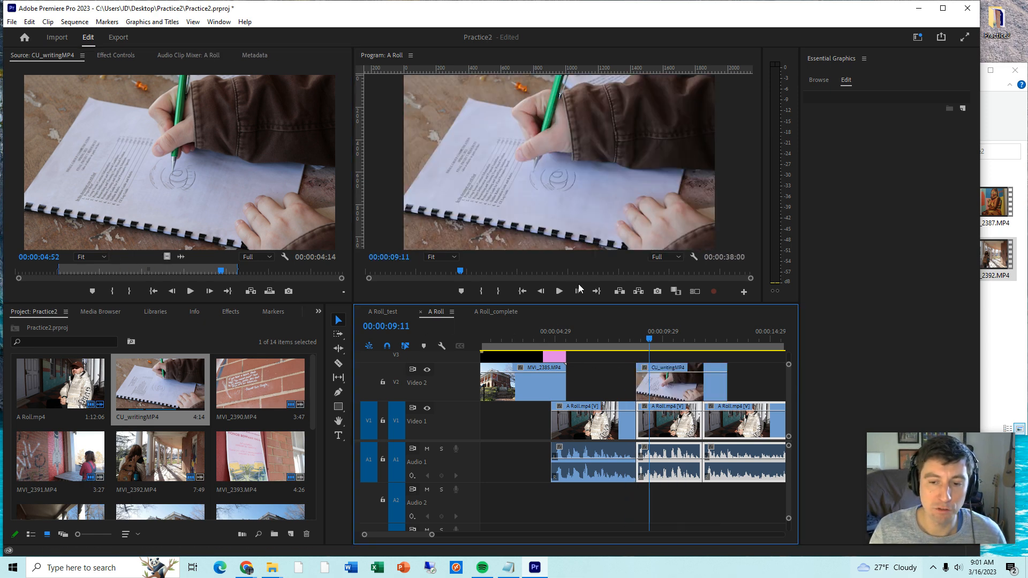
- Mark a 3:59 range of MVI_2388.MP4 ending at 00:00:05:44 and place its video directly after CU_writing on Video 2
key("minus")
left_click_drag(317, 415, 317, 493)
double_click(175, 445)
left_click_drag(152, 280, 311, 281)
key("i")
key("o")
left_click_drag(657, 353, 641, 383)
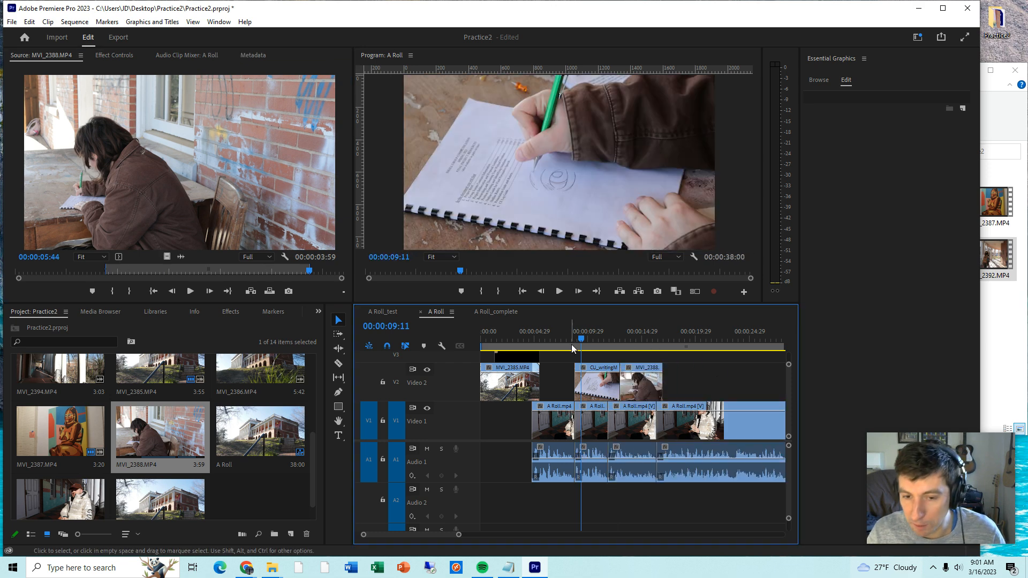
- Trim CU_writing and MVI_2388.MP4 to about 3 seconds each and shift the A Roll clips after the first about 3 seconds later
left_click_drag(755, 501, 639, 368)
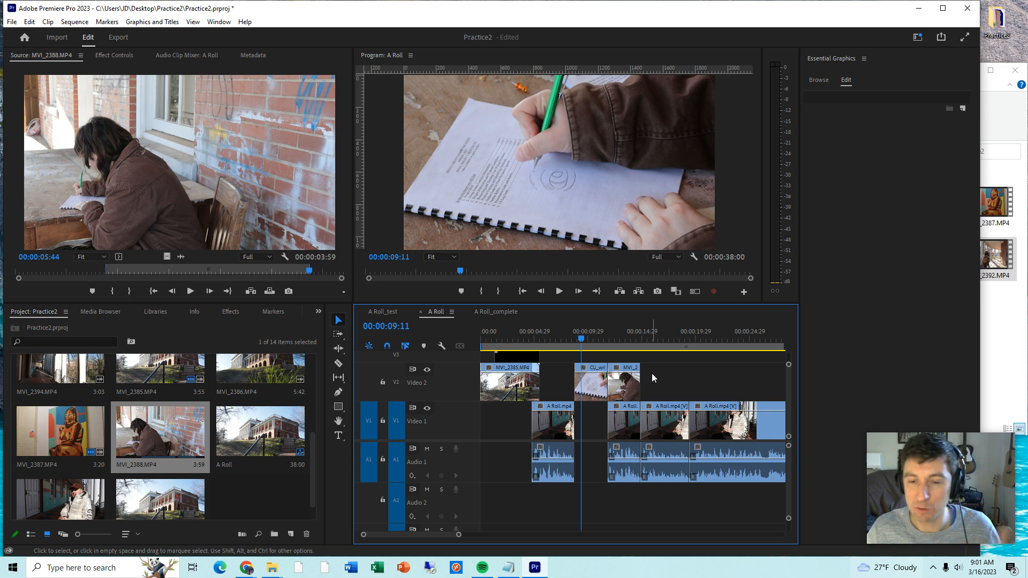
- Try the second and third A Roll clips directly behind the first with MVI_2388.MP4 about 3 seconds later, play it, and restore the previous arrangement
left_click_drag(629, 368, 662, 368)
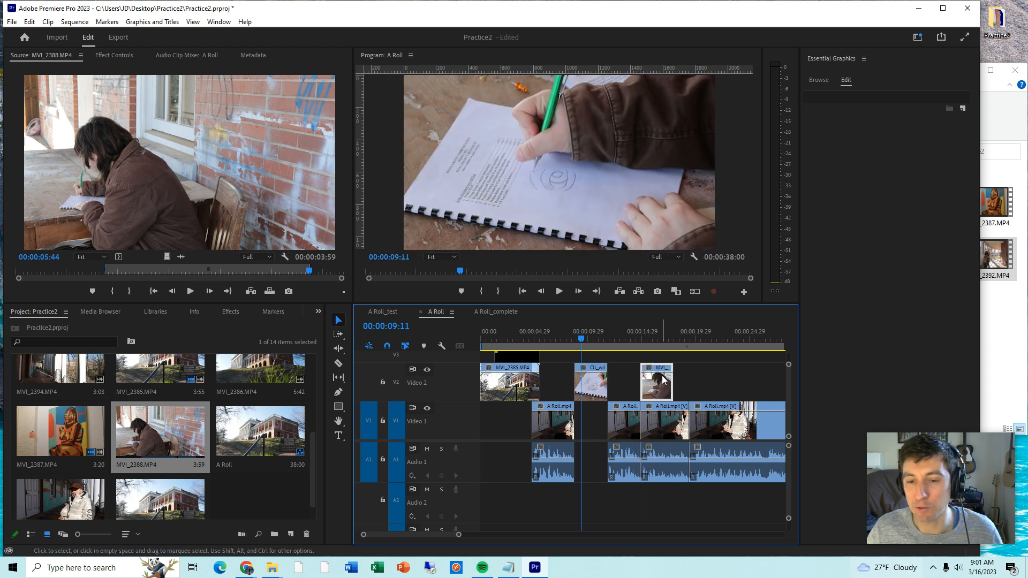
left_click_drag(627, 411, 593, 409)
left_click(562, 334)
key("space")
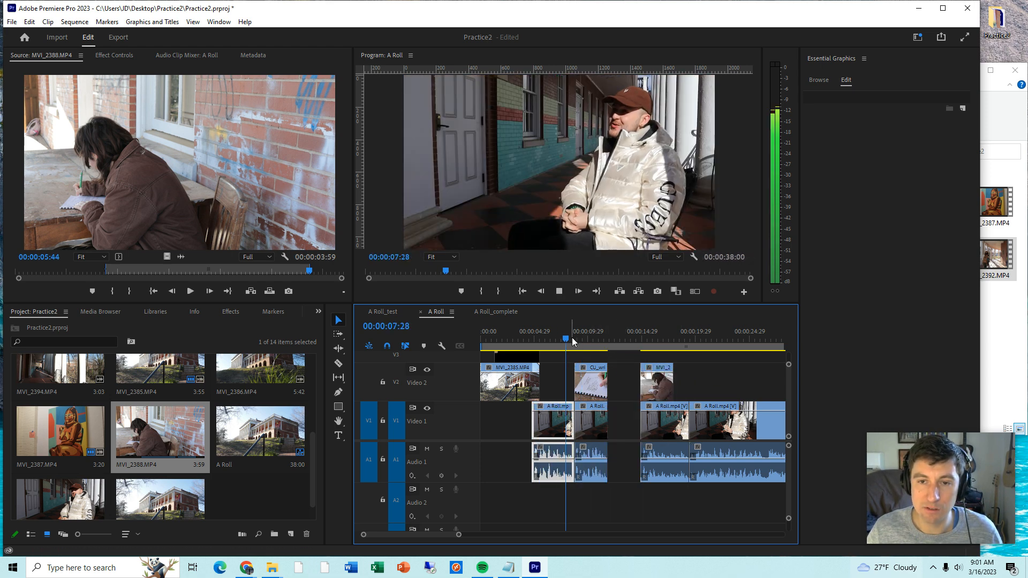
left_click(662, 408)
left_click_drag(663, 409, 630, 408)
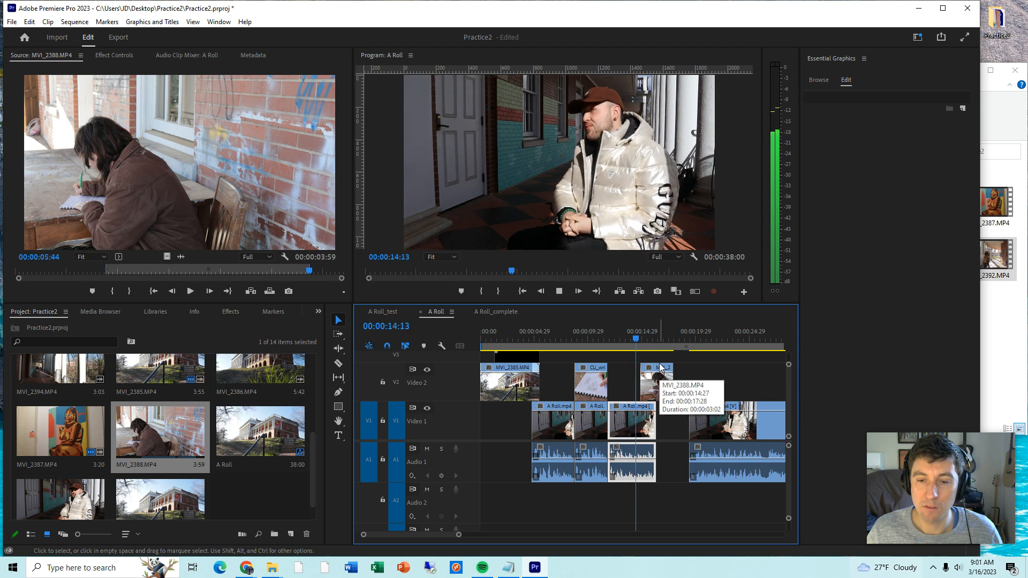
key("space")
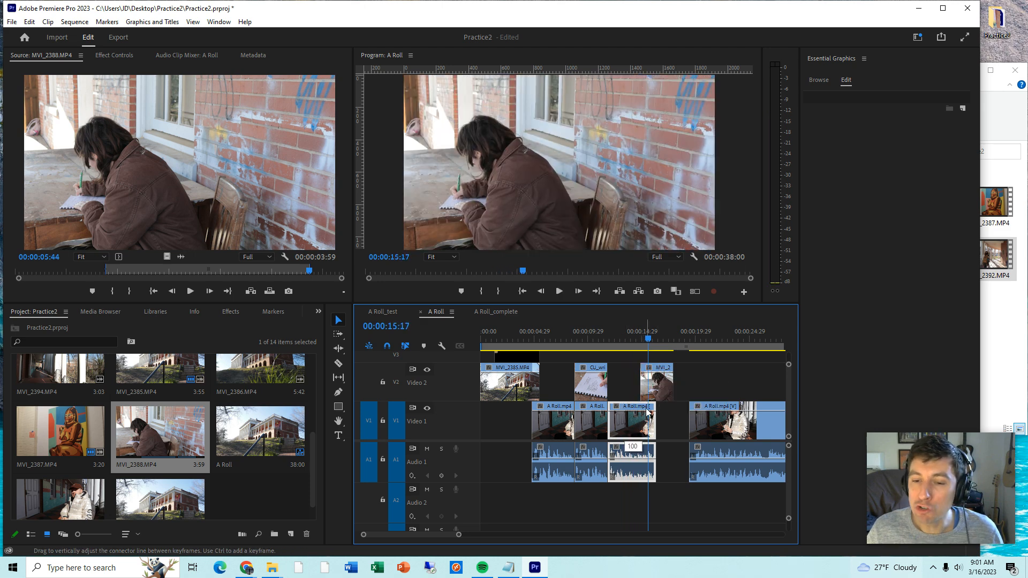
left_click_drag(626, 409, 658, 409)
left_click_drag(591, 410, 626, 372)
- Open MVI_2394.MP4 from the project and place its video directly after MVI_2388.MP4 on Video 2
left_click(311, 448)
left_click_drag(312, 451, 315, 385)
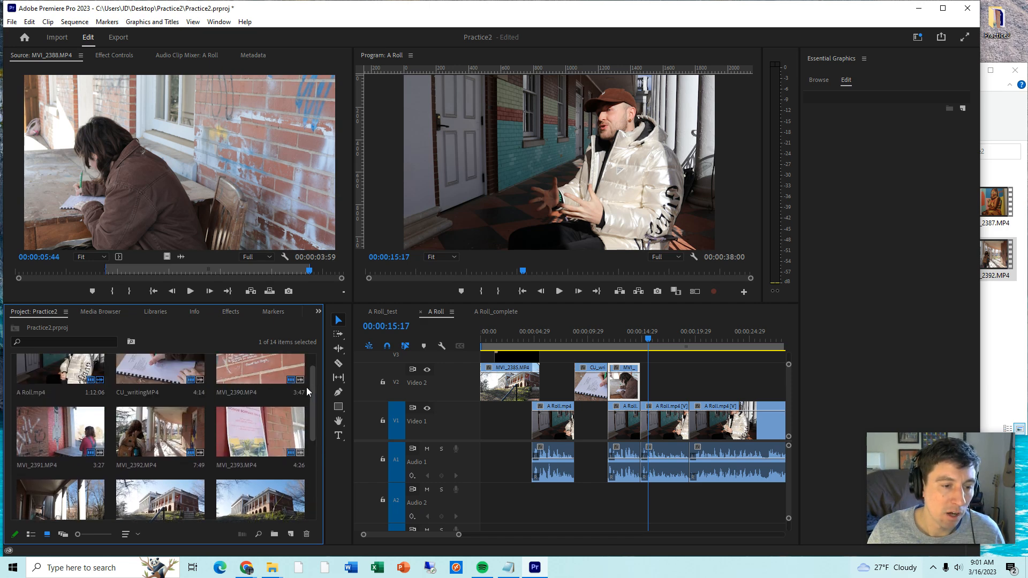
left_click(271, 415)
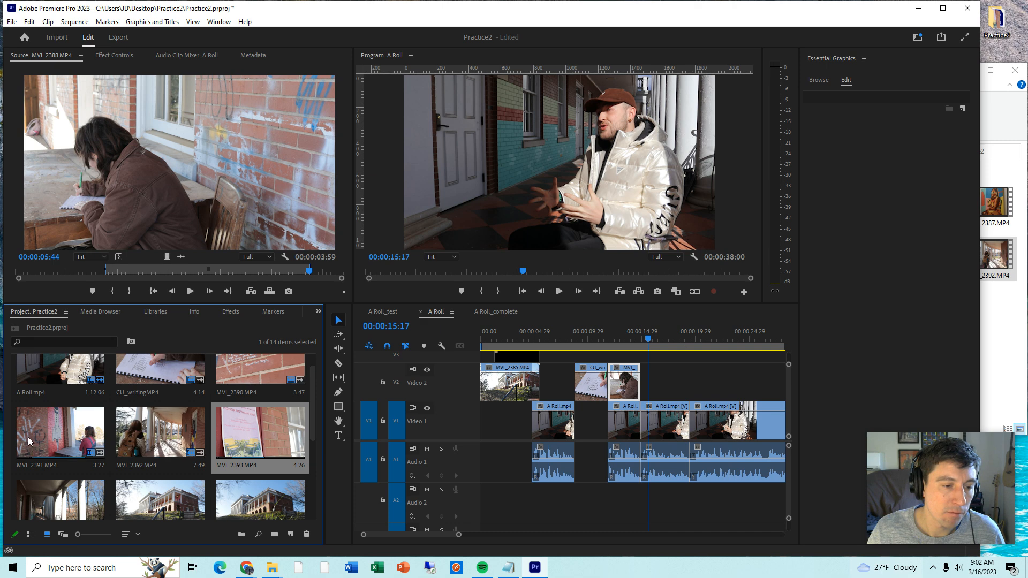
scroll(50, 445, "down", 3)
double_click(82, 394)
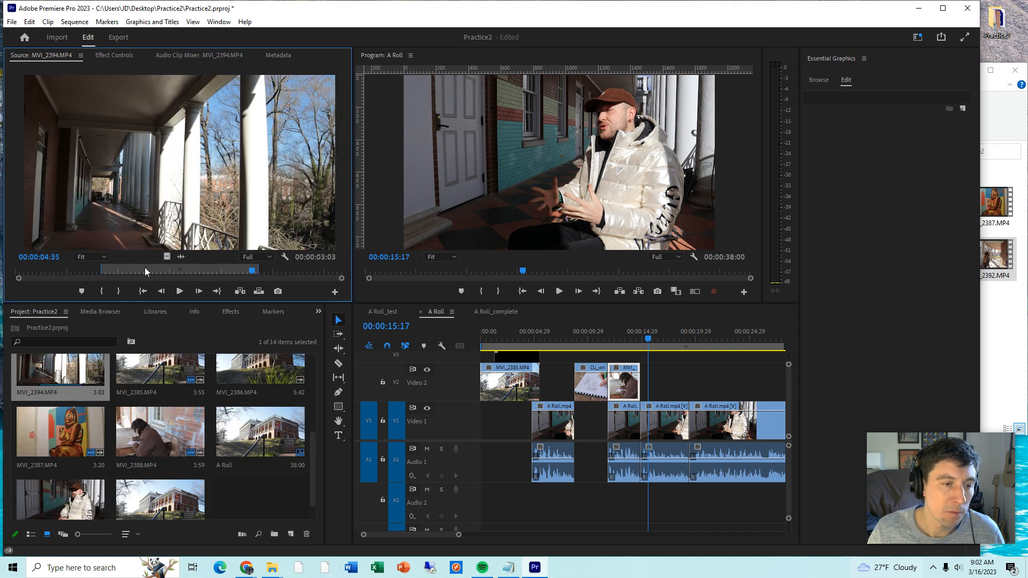
left_click(145, 269)
left_click_drag(169, 188, 646, 385)
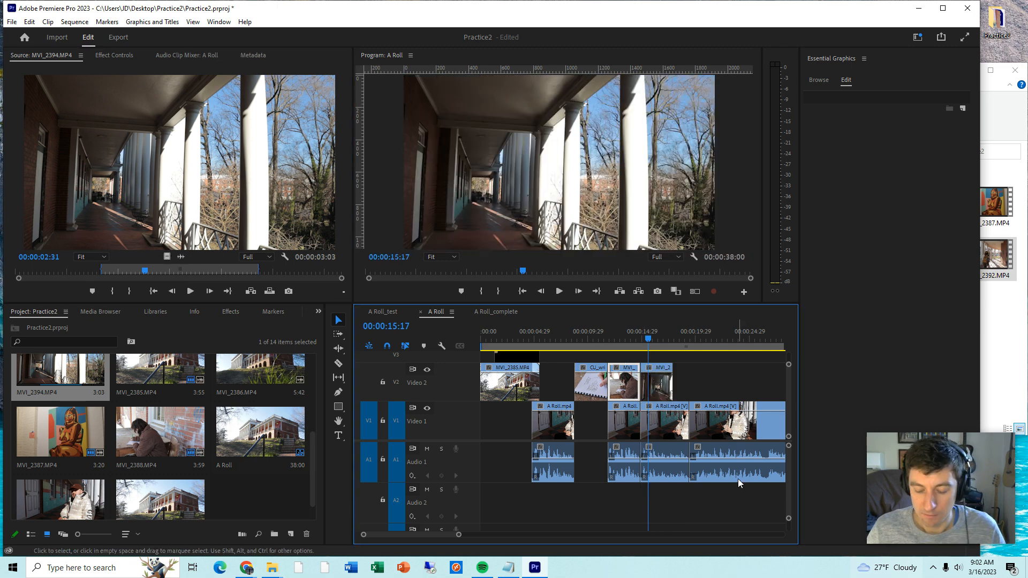
- Shift all A Roll clips after the first about 3 seconds later, starting beneath the beginning of MVI_2394.MP4, and play that section
key("minus")
left_click_drag(719, 488, 639, 411)
key("equal")
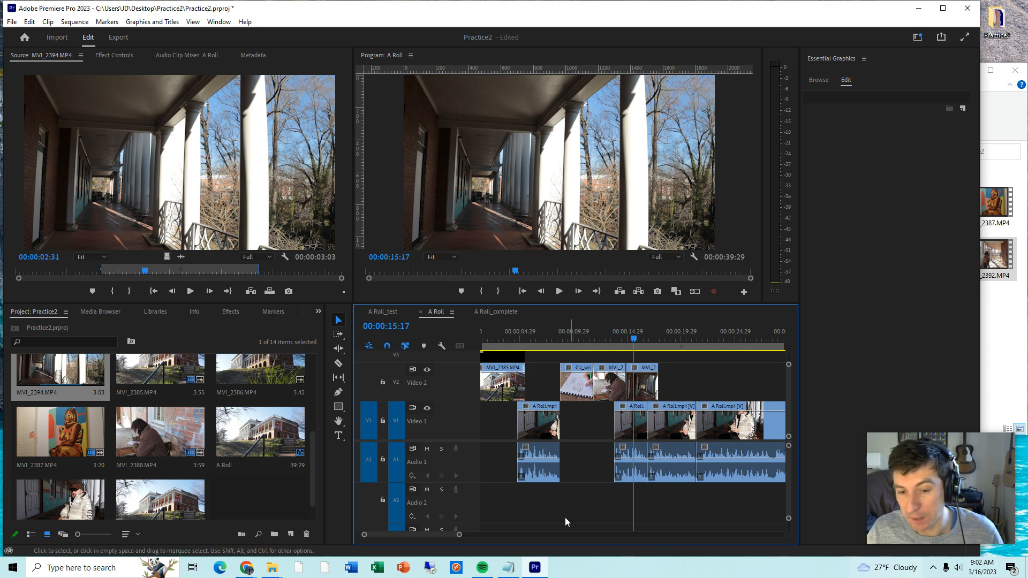
left_click_drag(460, 534, 454, 534)
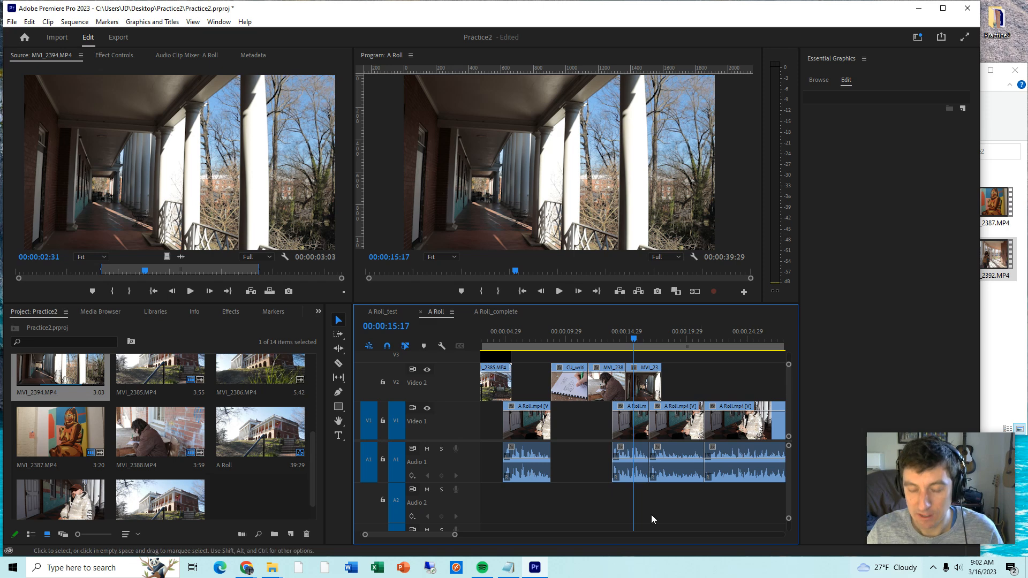
scroll(445, 532, "down", 5)
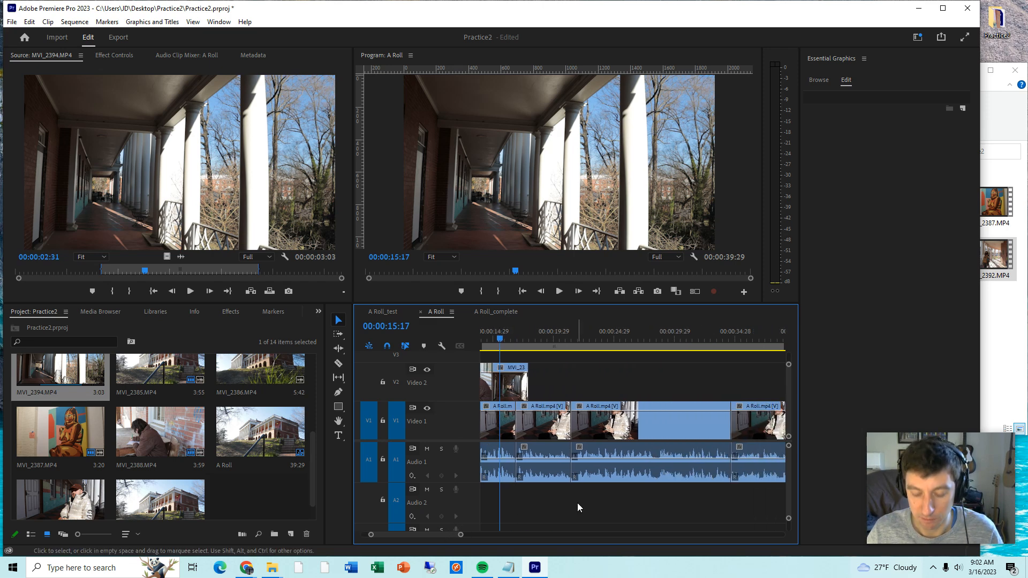
key("backslash")
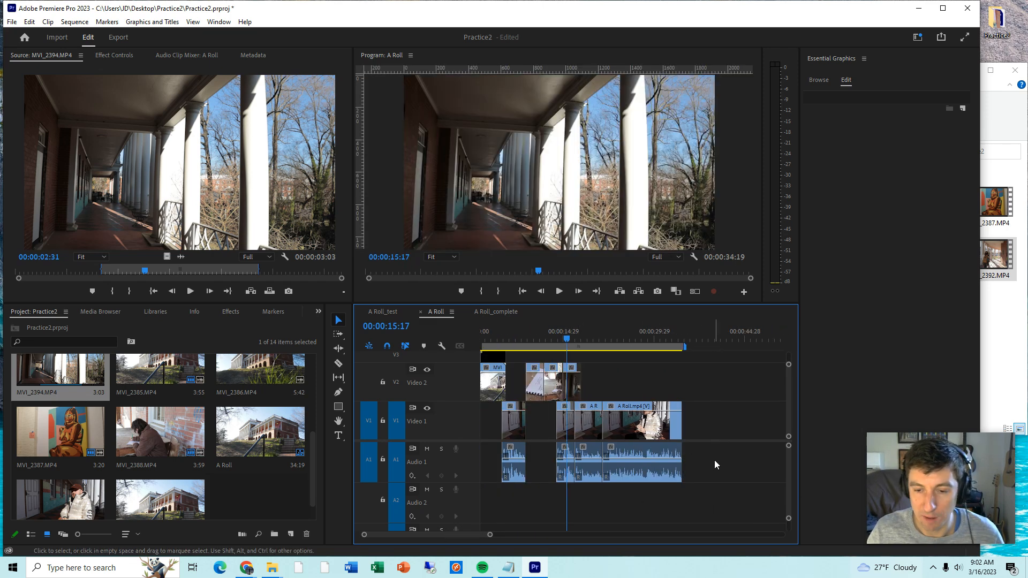
left_click_drag(728, 494, 571, 410)
key("equal")
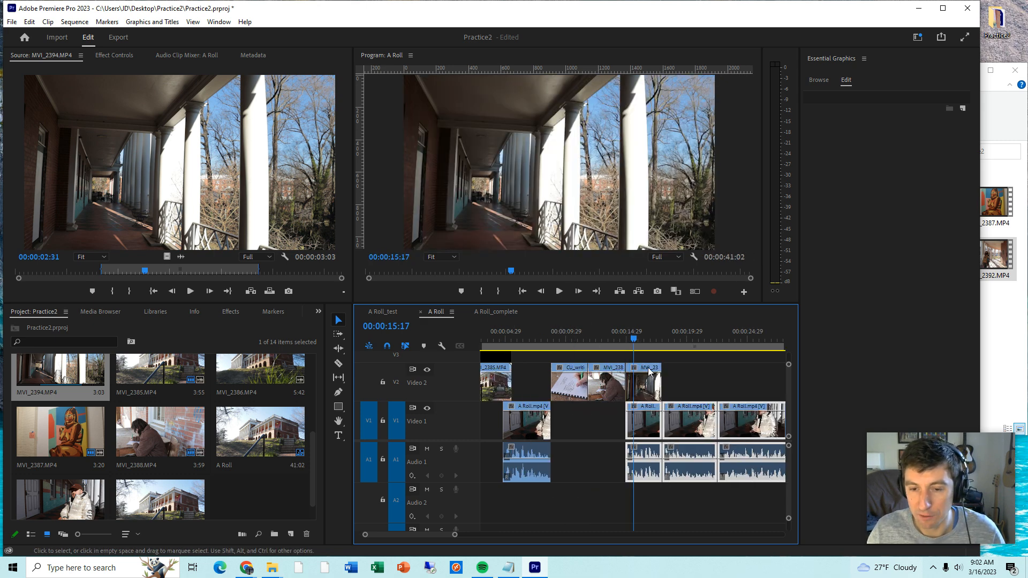
left_click(621, 340)
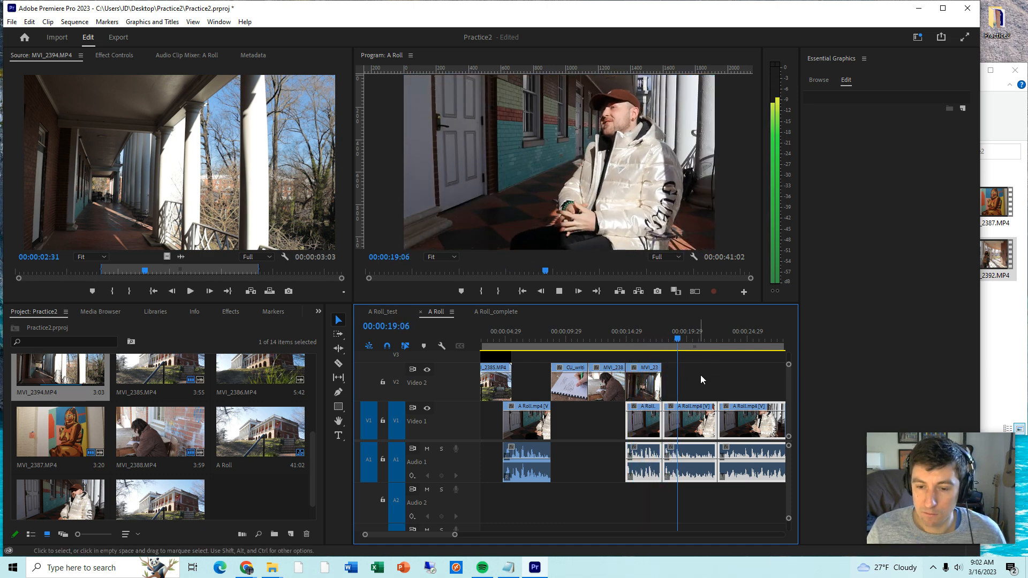
key("space")
left_click(703, 377)
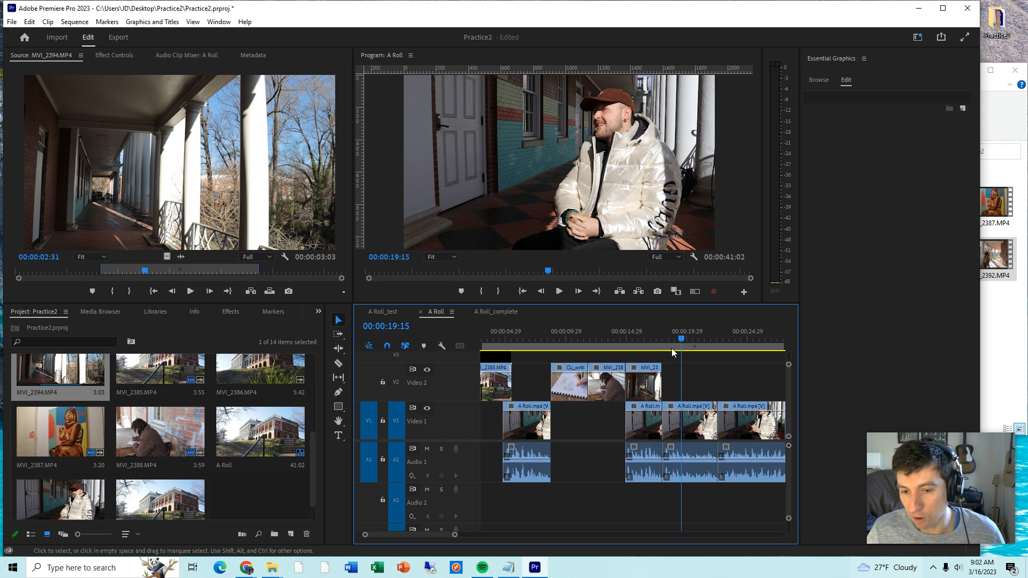
- Shift all A Roll clips after the first about 3 seconds later again, starting where MVI_2394.MP4 ends
key("=")
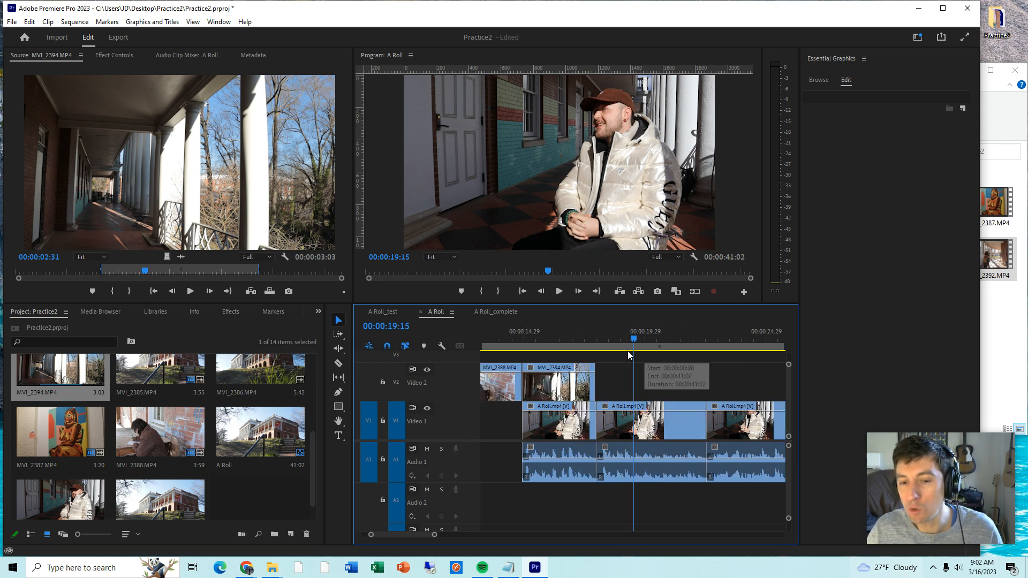
left_click(574, 409)
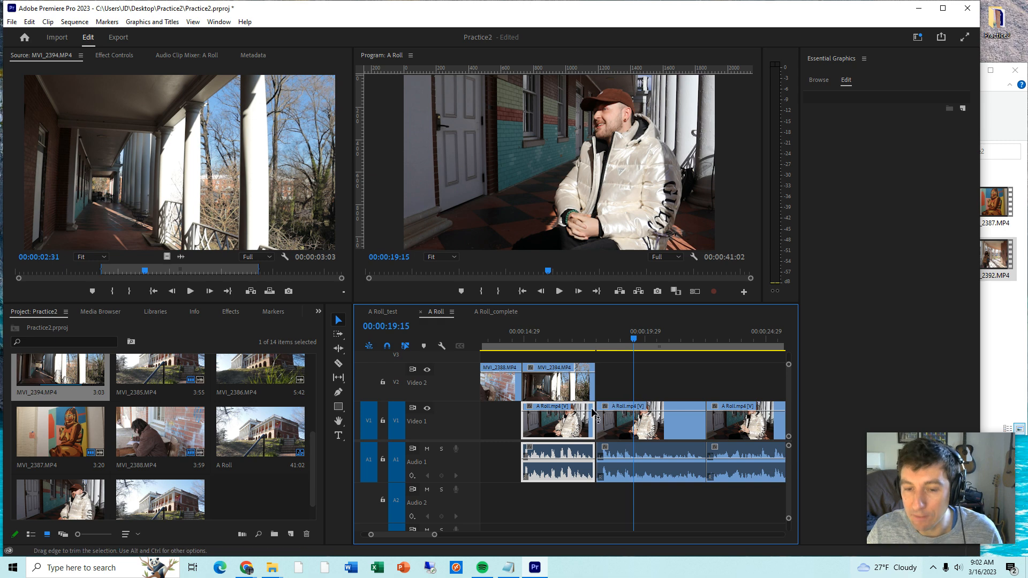
left_click(617, 466, "shift")
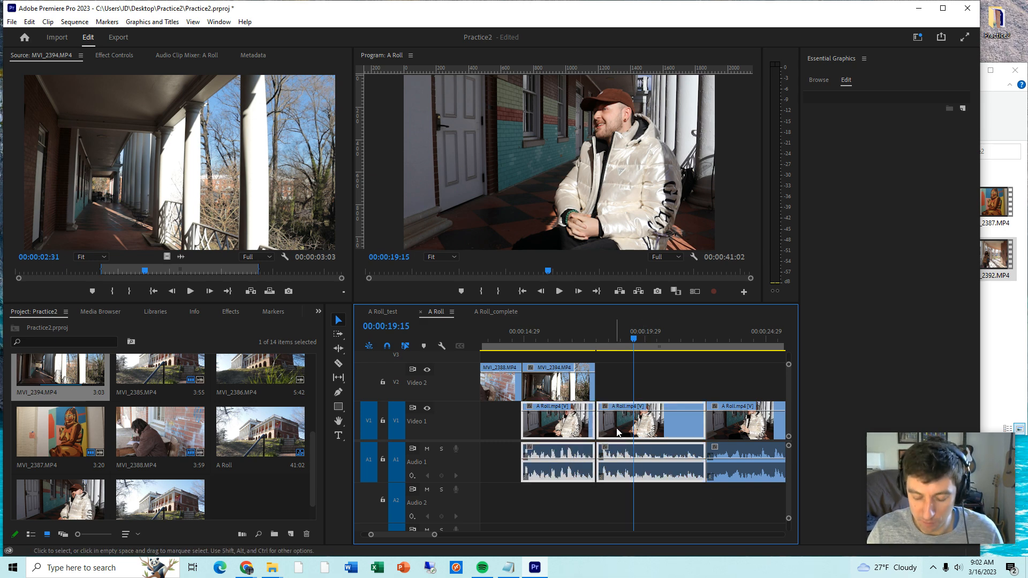
key("minus")
key("minus")
left_click_drag(748, 506, 584, 407)
left_click_drag(583, 415, 601, 415)
left_click(611, 389)
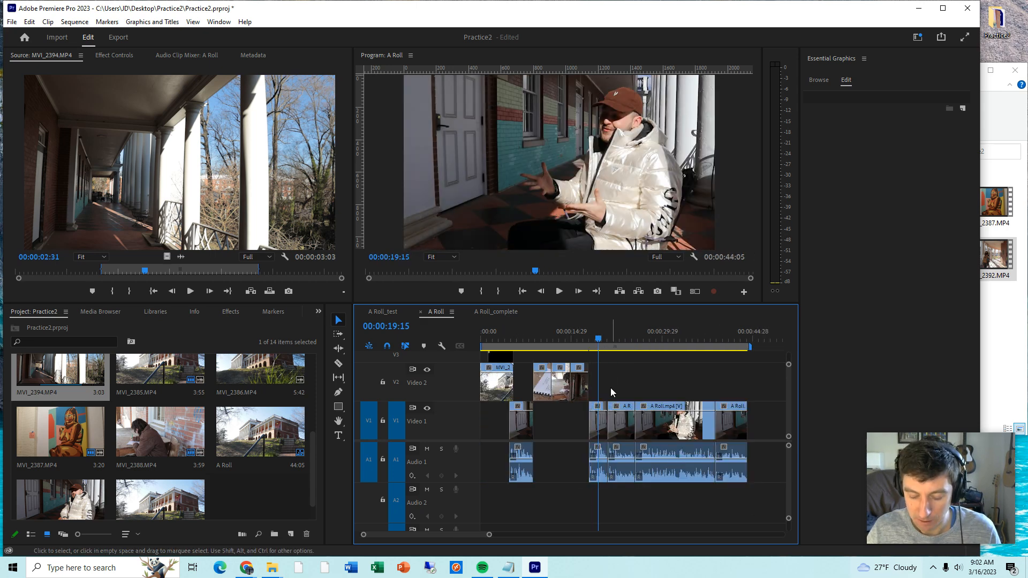
- Review the cut between the second and third A Roll clips and move both about 3 seconds earlier, with the second beneath MVI_2394.MP4
key("equal")
key("equal")
left_click_drag(647, 336, 659, 344)
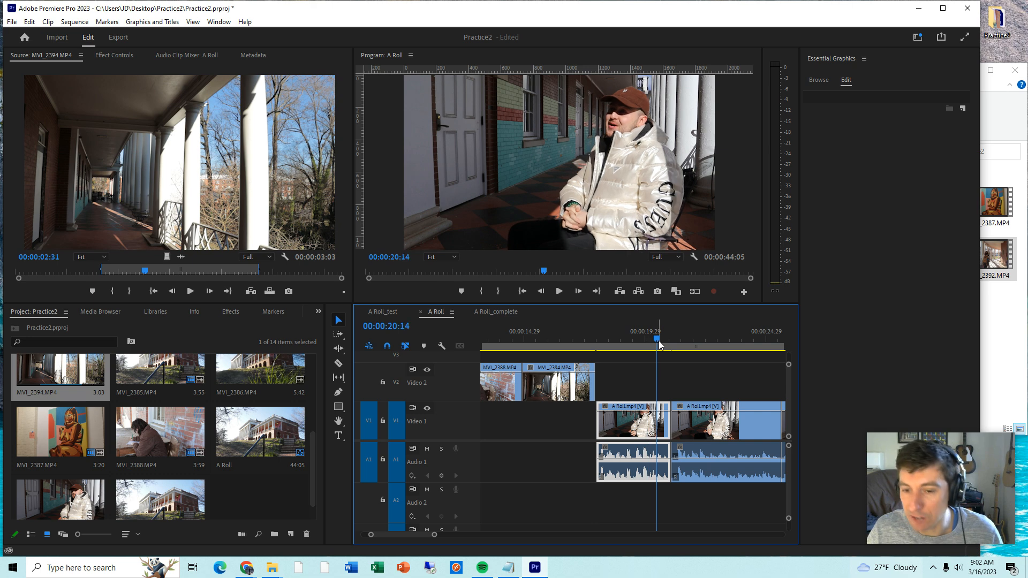
left_click_drag(646, 414, 650, 413)
key("space")
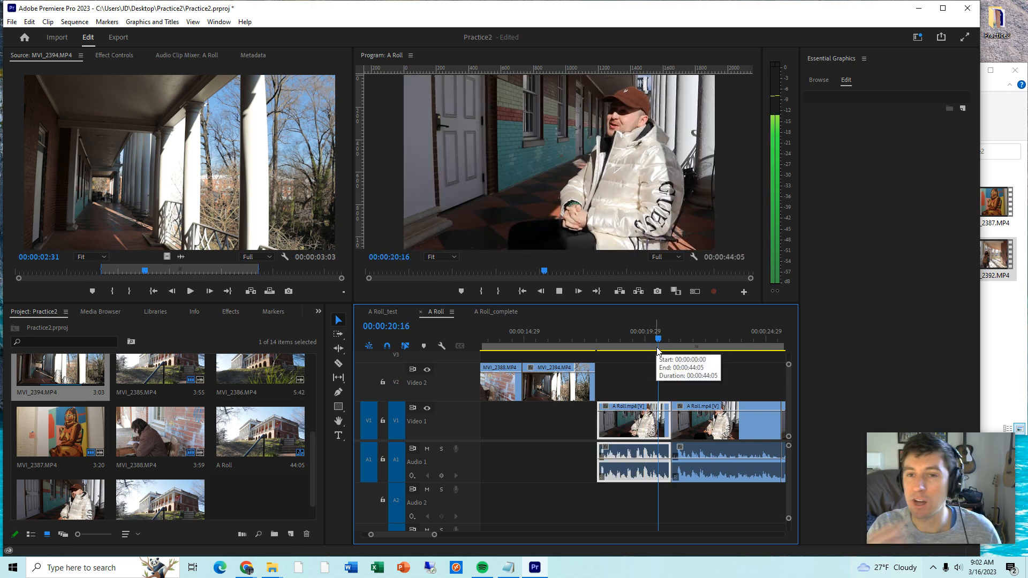
key("space")
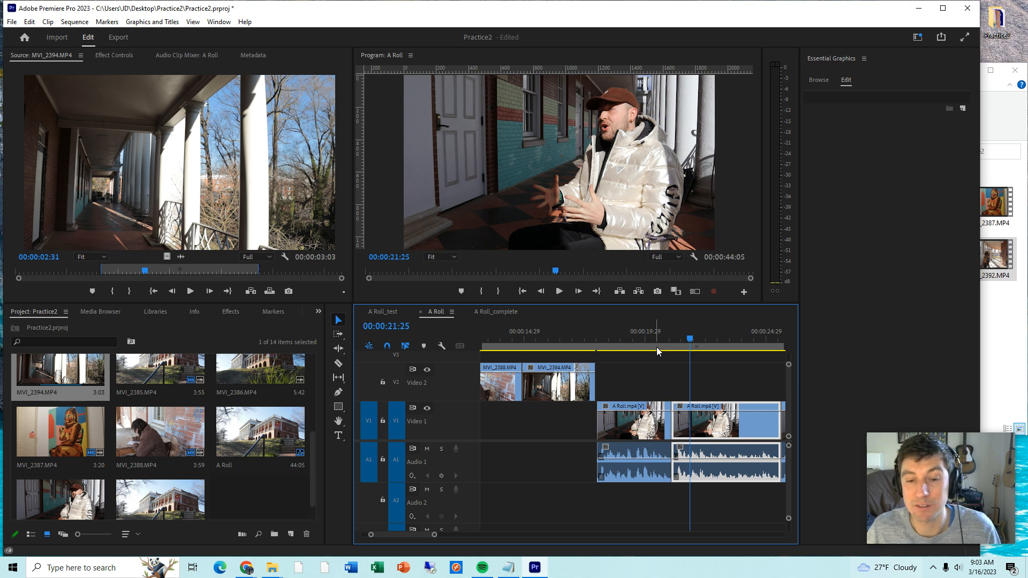
left_click(652, 408)
left_click_drag(652, 407, 580, 414)
left_click_drag(675, 415, 600, 414)
left_click(580, 333)
left_click_drag(580, 332, 546, 333)
key("space")
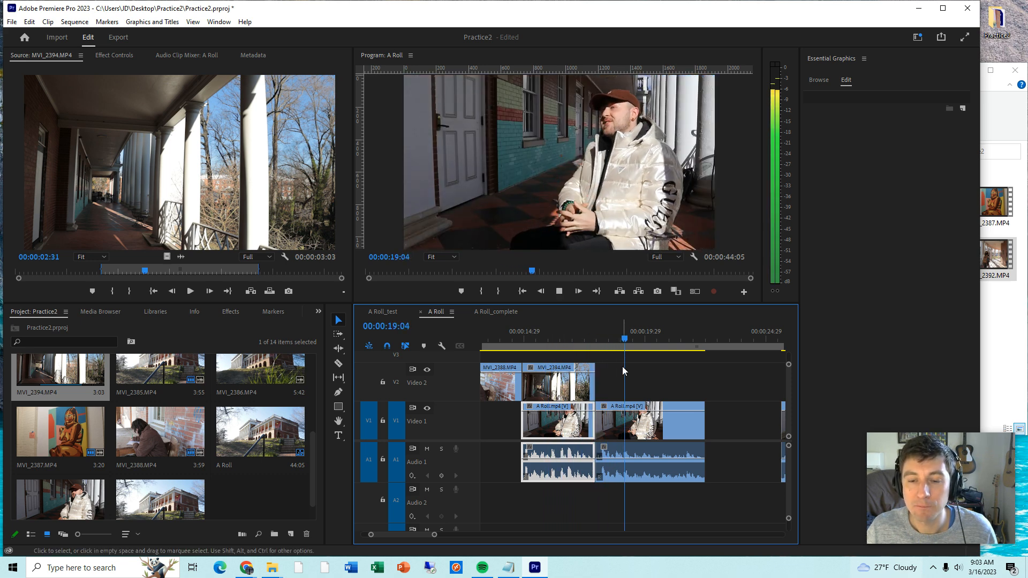
- Place the video of MVI_2392.MP4 on Video 2, starting shortly before the end of the third A Roll clip
key("minus")
left_click(607, 337)
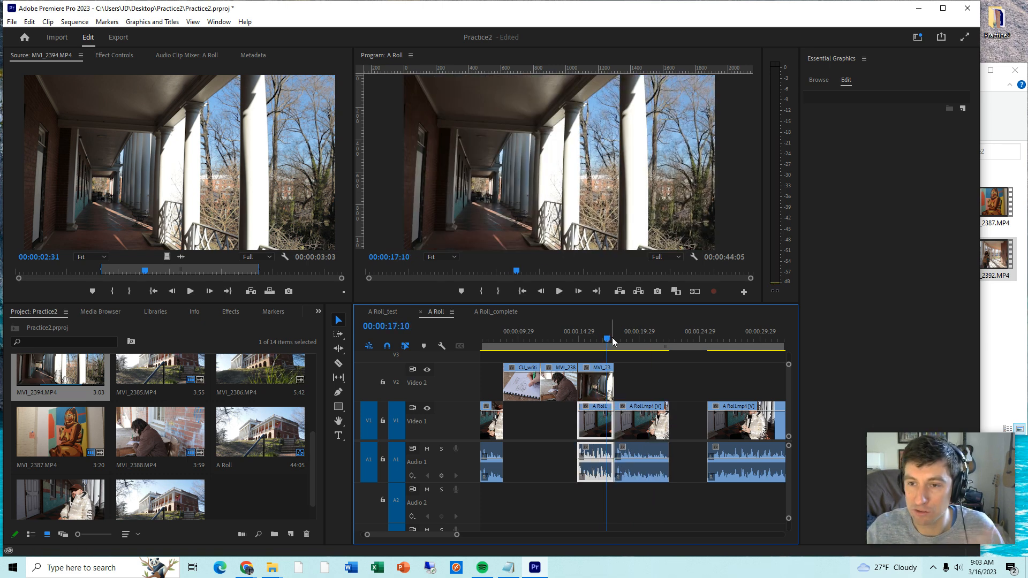
left_click_drag(612, 337, 666, 343)
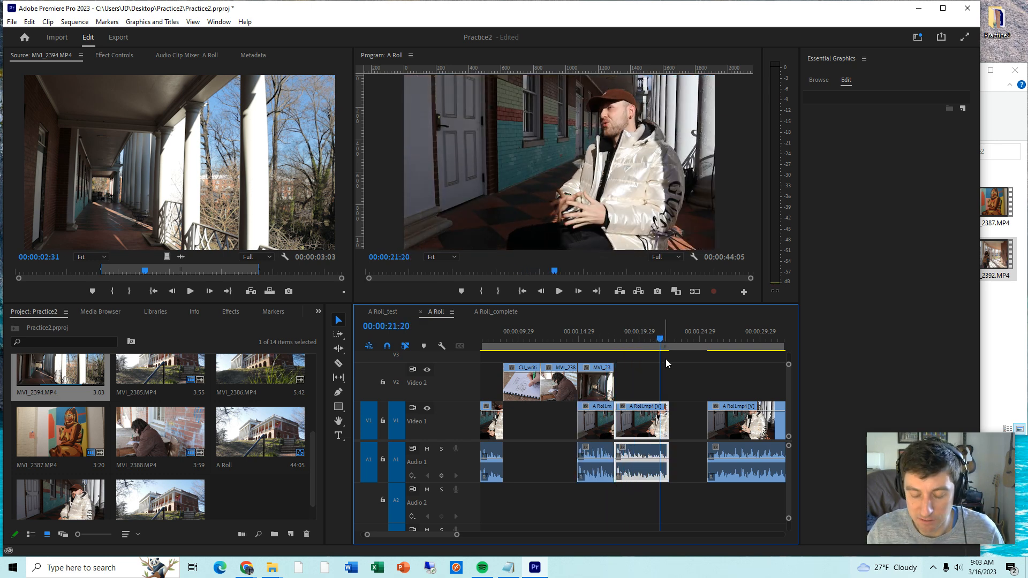
key("backslash")
left_click_drag(310, 454, 314, 392)
left_click(156, 406)
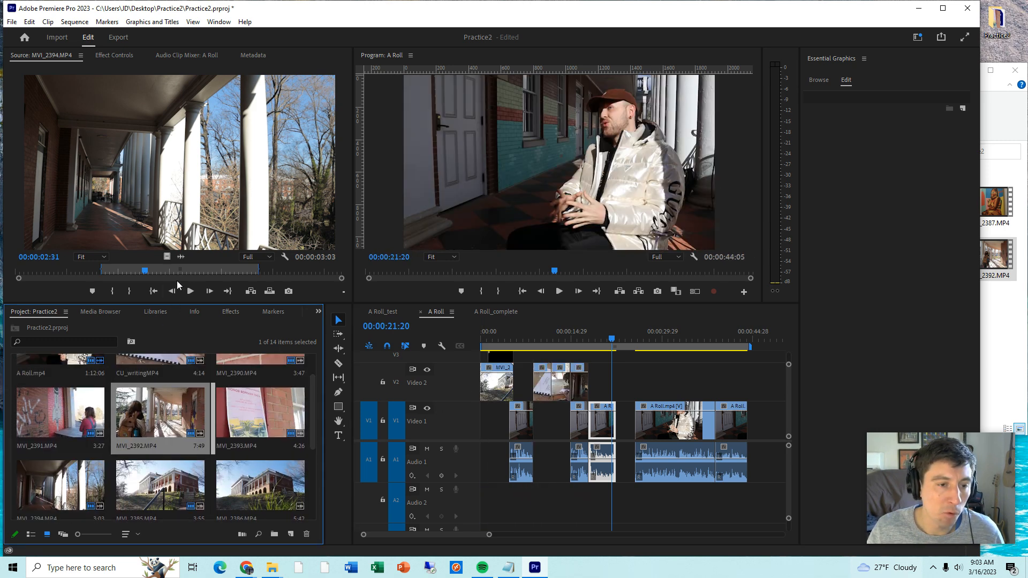
double_click(156, 394)
left_click_drag(156, 394, 617, 390)
key("=")
left_click_drag(678, 362, 635, 373)
- Trim the end of MVI_2392.MP4 to about 6.5 seconds and move the last A Roll clip about 7 seconds later
scroll(432, 538, "down", 2)
scroll(431, 538, "down", 3)
left_click_drag(468, 535, 484, 535)
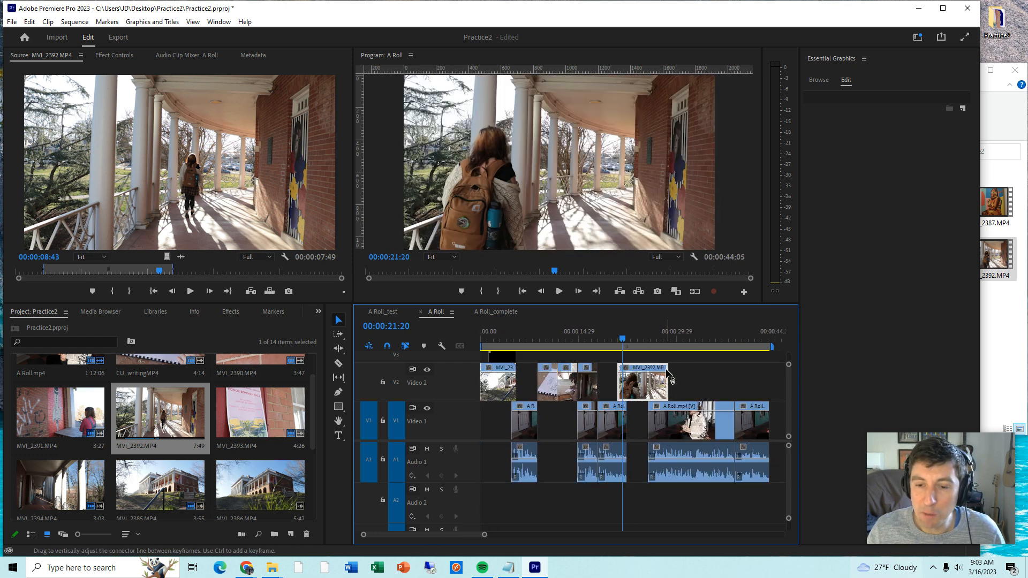
left_click_drag(667, 375, 660, 375)
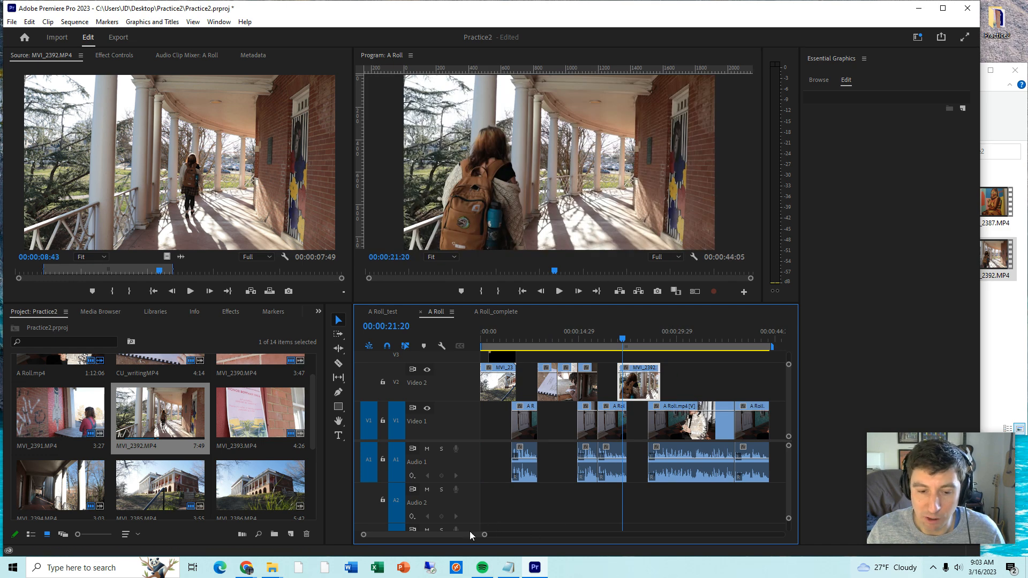
left_click_drag(471, 534, 474, 535)
left_click_drag(699, 408, 742, 408)
- Scrub back and forth between the third and fourth A Roll clips to compare their interview footage, ending at 00:00:30:04
left_click(562, 341)
left_click_drag(562, 341, 560, 345)
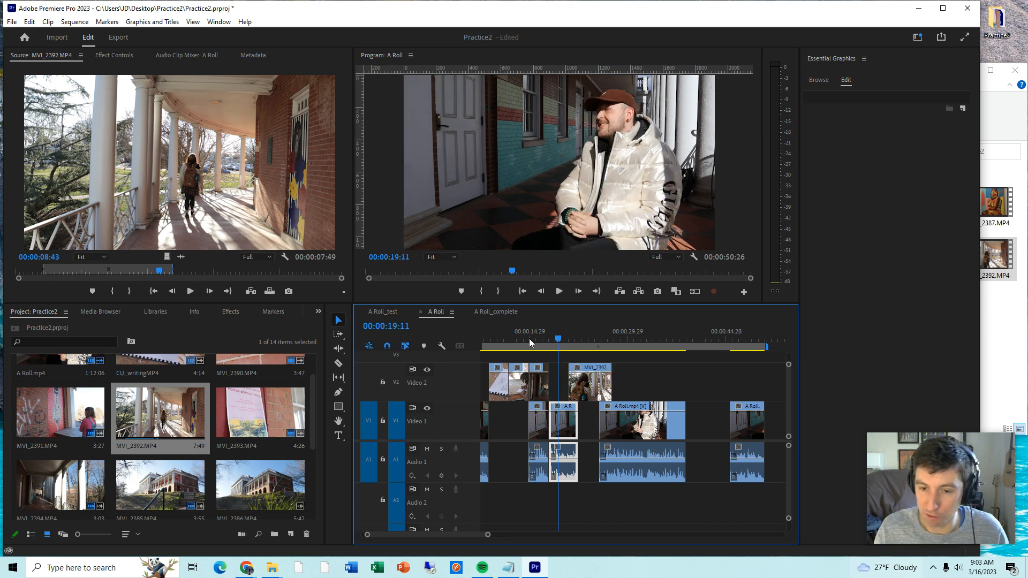
left_click_drag(632, 342, 636, 340)
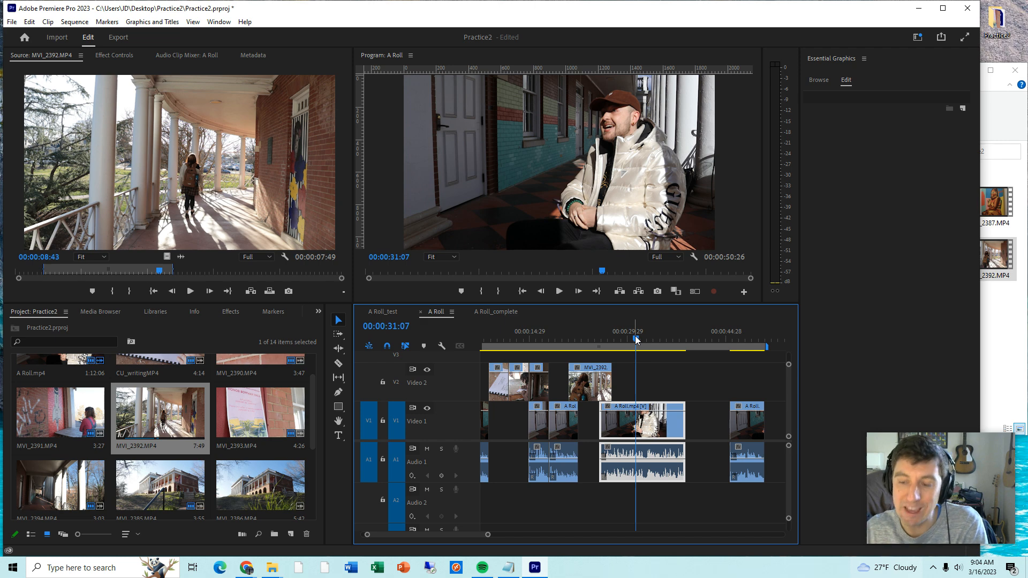
mouse_move(636, 340)
left_mouse_down()
mouse_move(609, 345)
mouse_move(626, 342)
left_mouse_up()
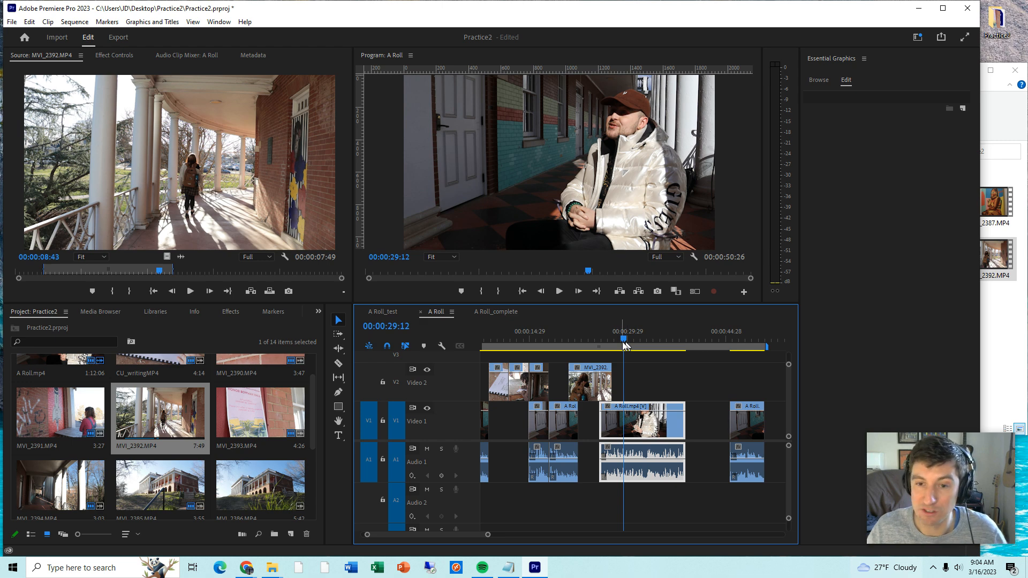
left_click_drag(623, 341, 557, 341)
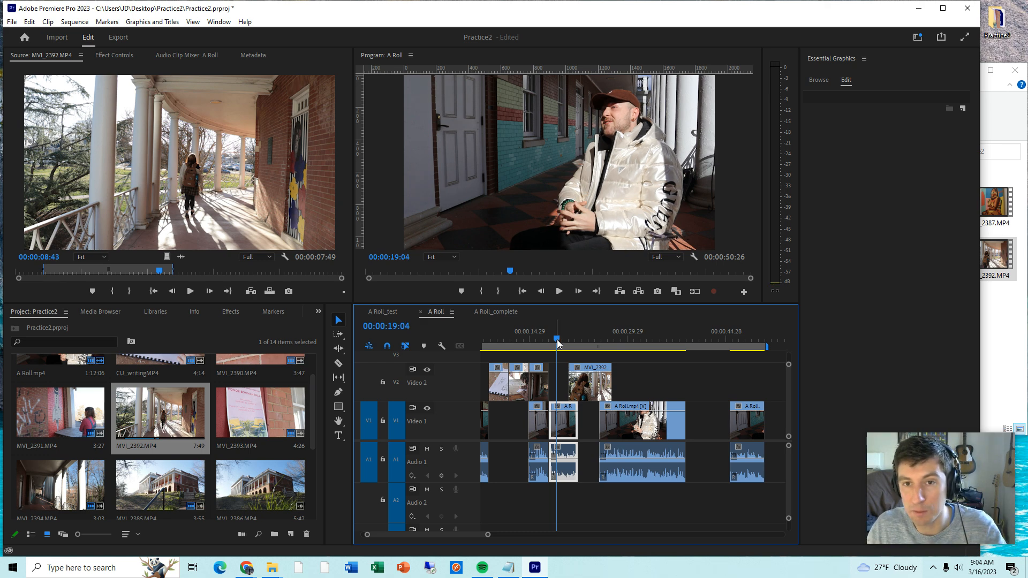
left_click_drag(556, 339, 630, 339)
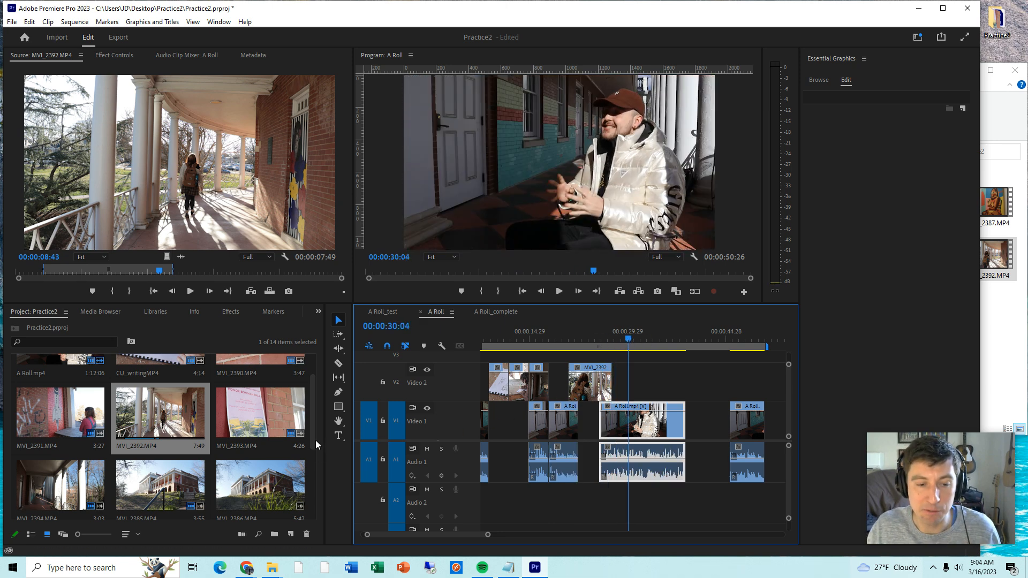
- Place the video of MVI_2390.MP4 directly after MVI_2392.MP4 on Video 2 and shift the fourth A Roll clip about 1 second later
scroll(317, 442, "up", 2)
double_click(249, 381)
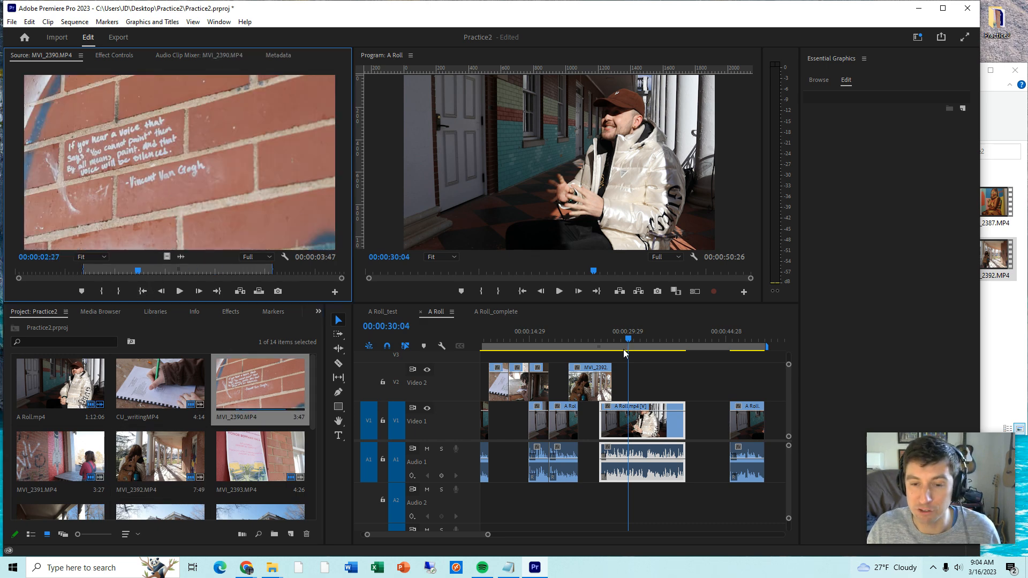
left_click_drag(168, 256, 638, 410)
left_click_drag(313, 393, 307, 447)
scroll(307, 448, "up", 2)
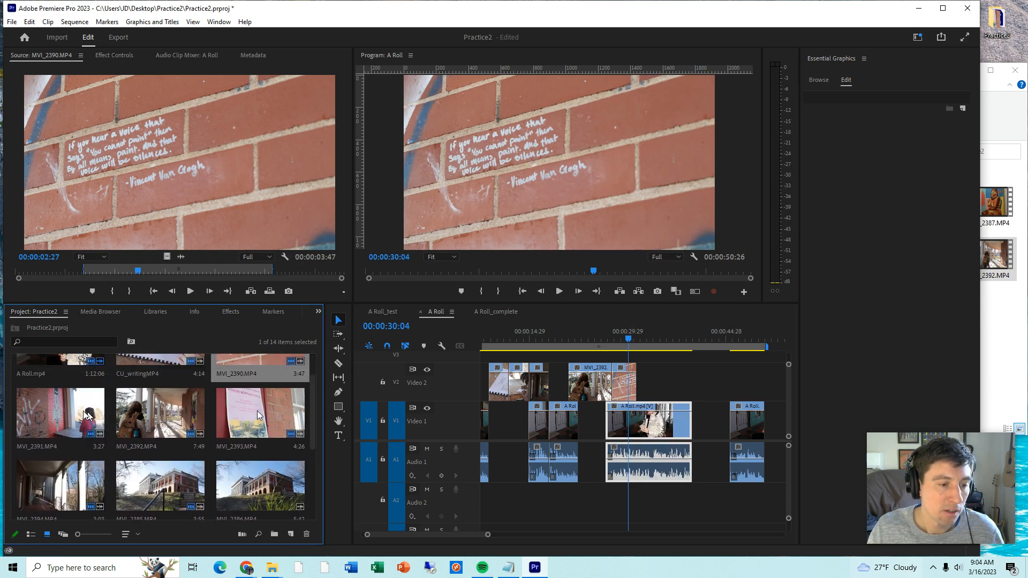
- Open MVI_2391.MP4 for source preview and look through the remaining project clips for more B-roll
double_click(61, 412)
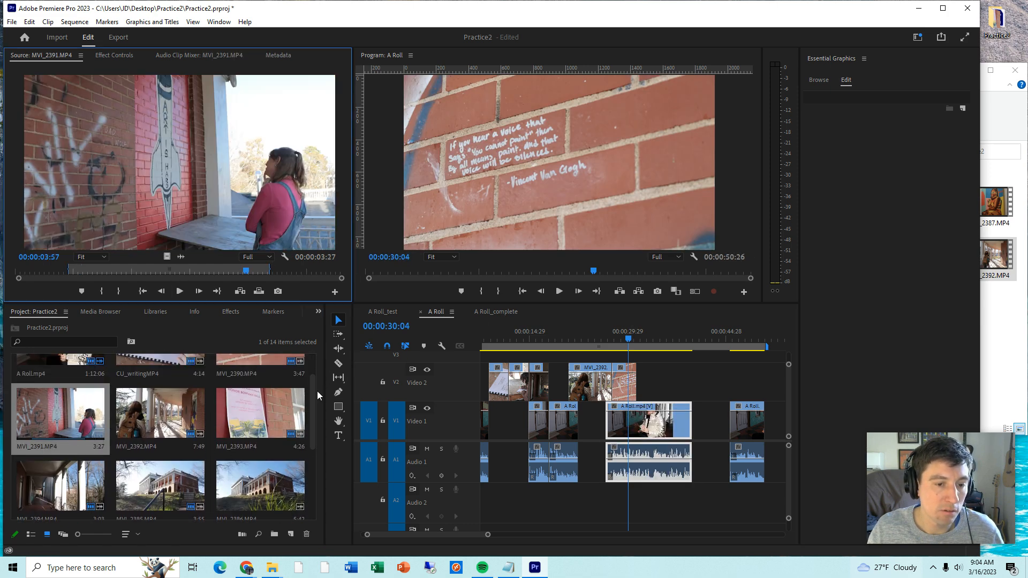
left_click(306, 414)
left_click_drag(315, 396, 220, 486)
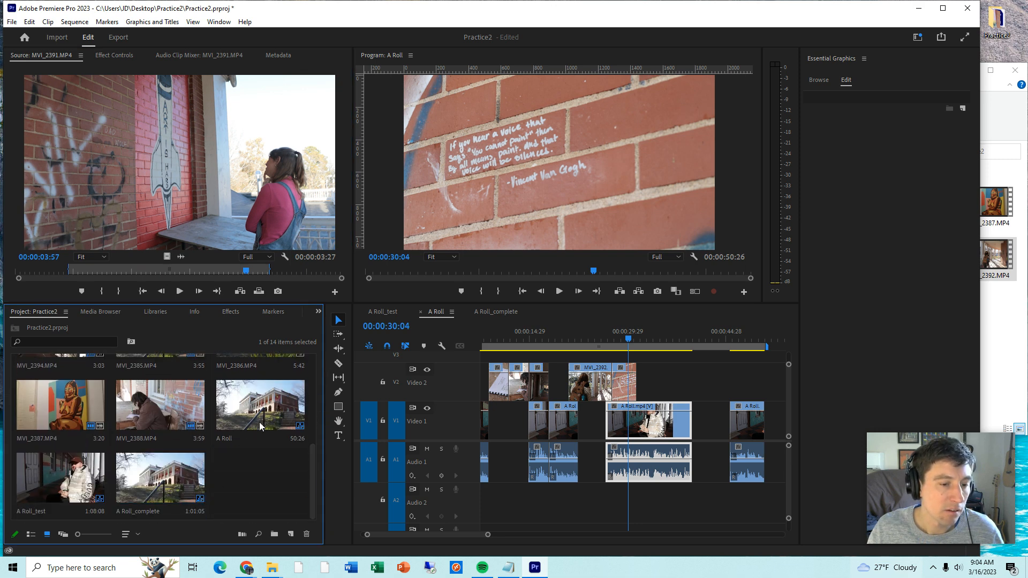
scroll(315, 454, "up", 2)
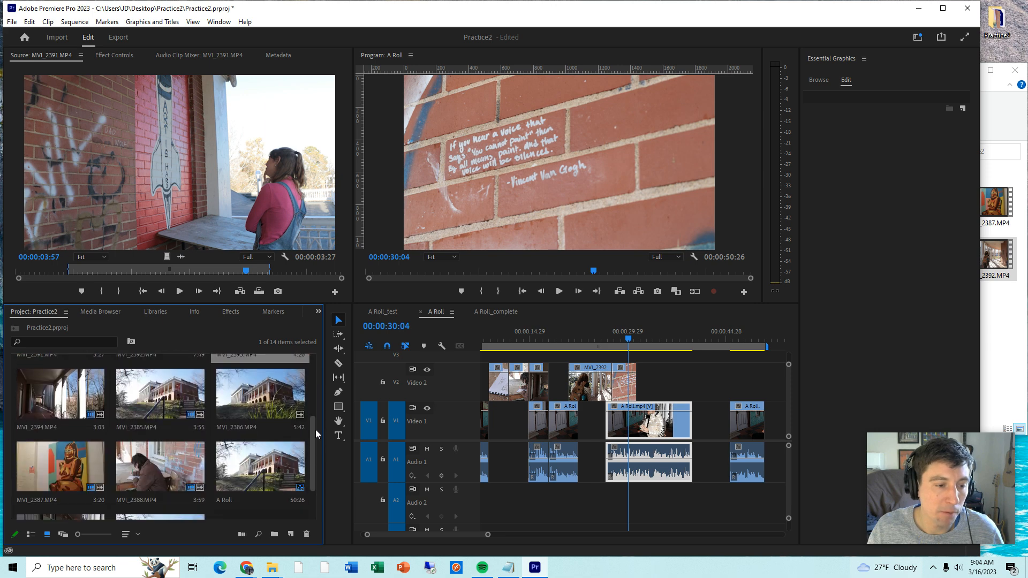
- Move the last A Roll clip directly against the end of the fourth one and play it through from 00:00:39:26
left_click_drag(755, 408, 719, 408)
left_click(701, 337)
left_click(692, 338)
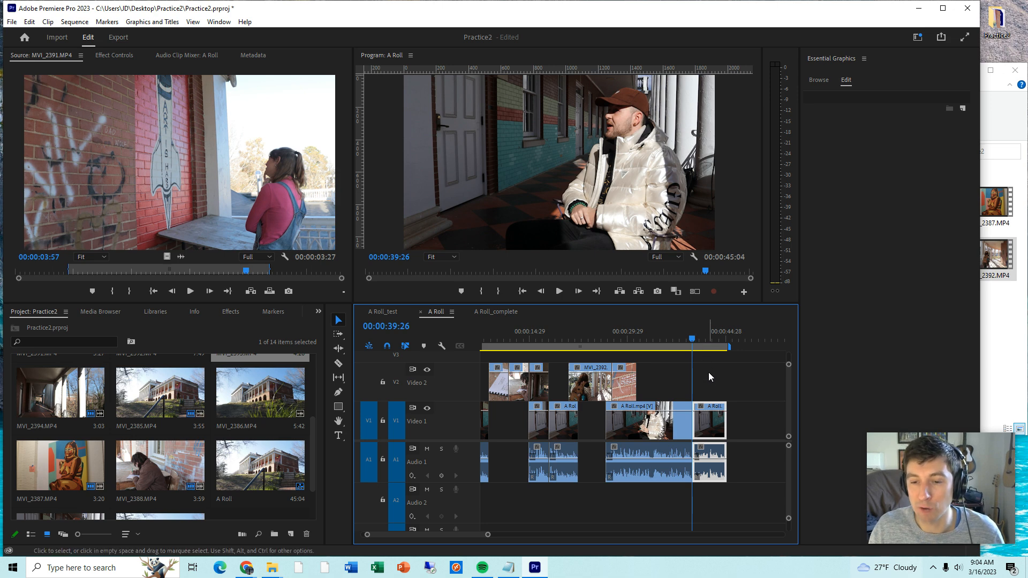
key("space")
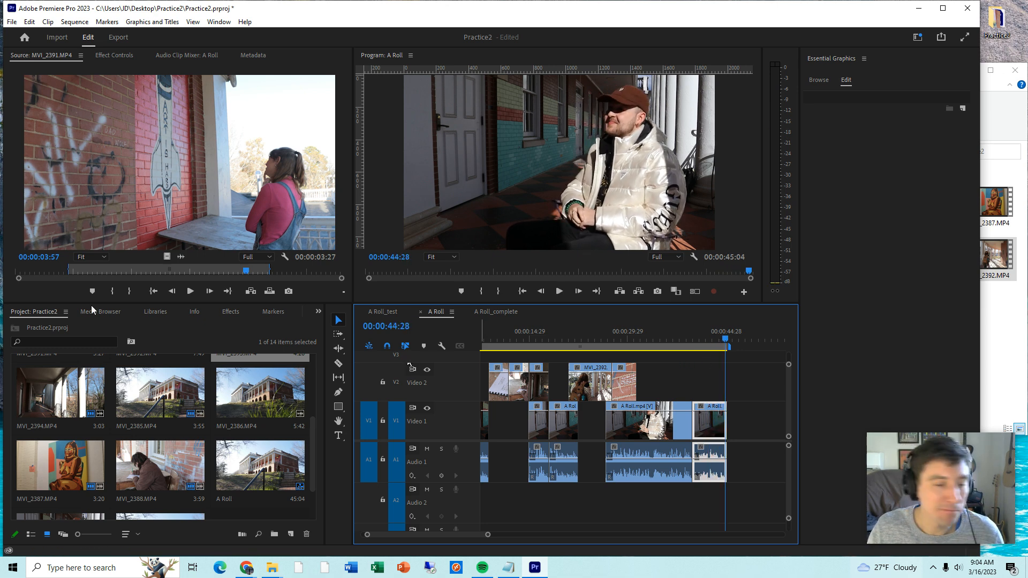
- Compare MVI_2387.MP4 and MVI_2391.MP4 as B-roll candidates, opening each source and playing MVI_2391.MP4
scroll(315, 450, "down", 2)
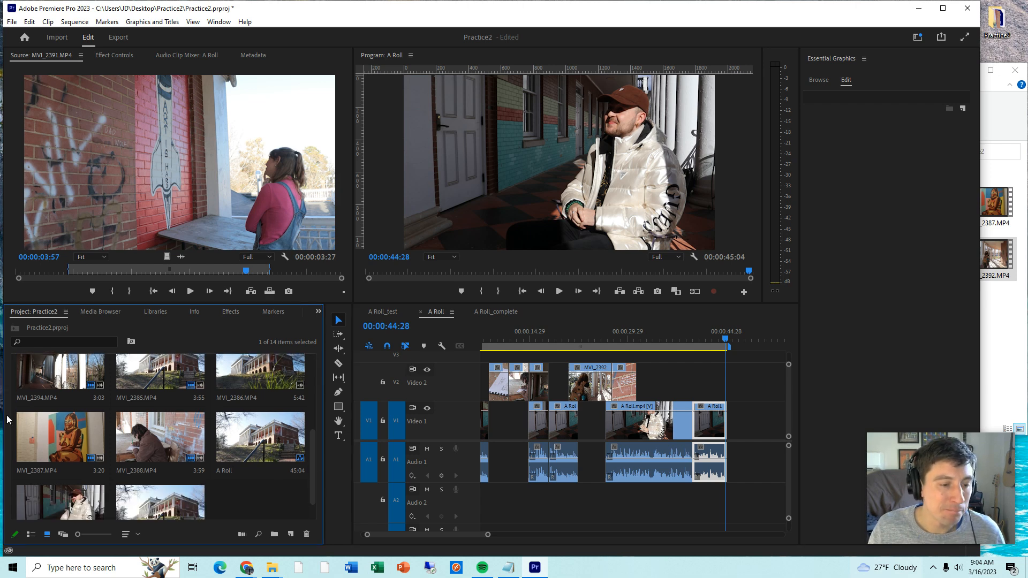
double_click(77, 443)
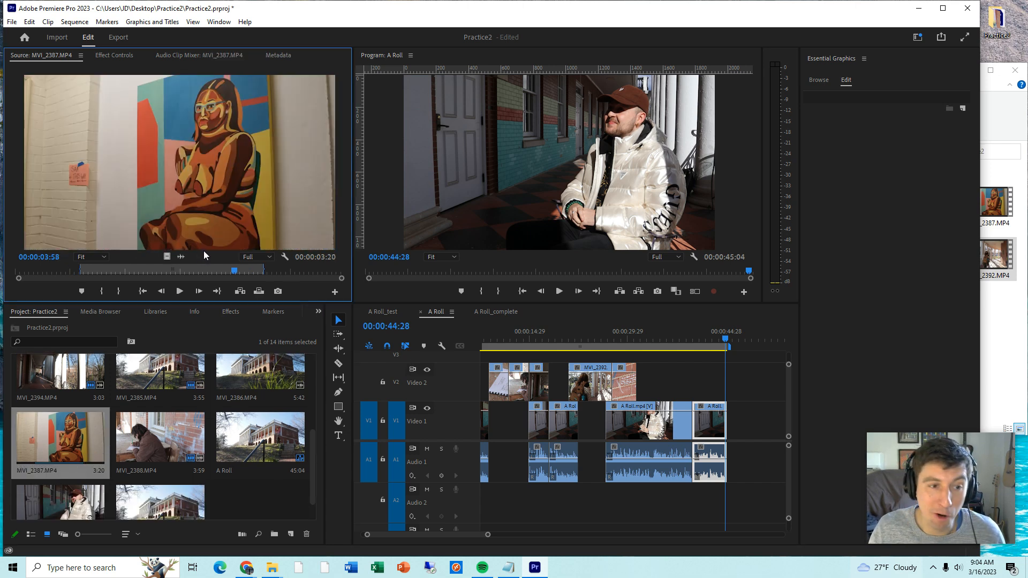
left_click_drag(315, 443, 326, 382)
double_click(54, 426)
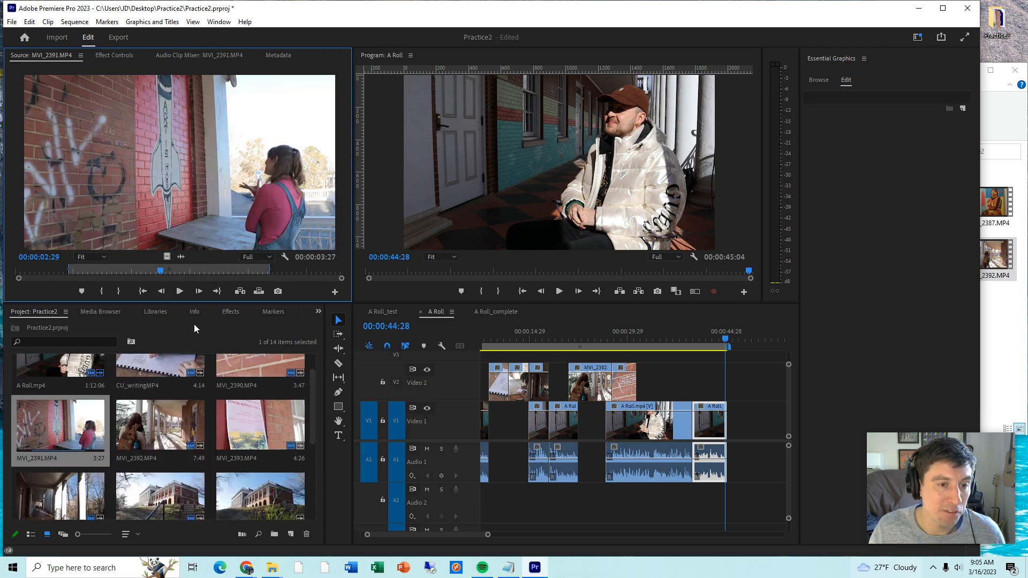
key("space")
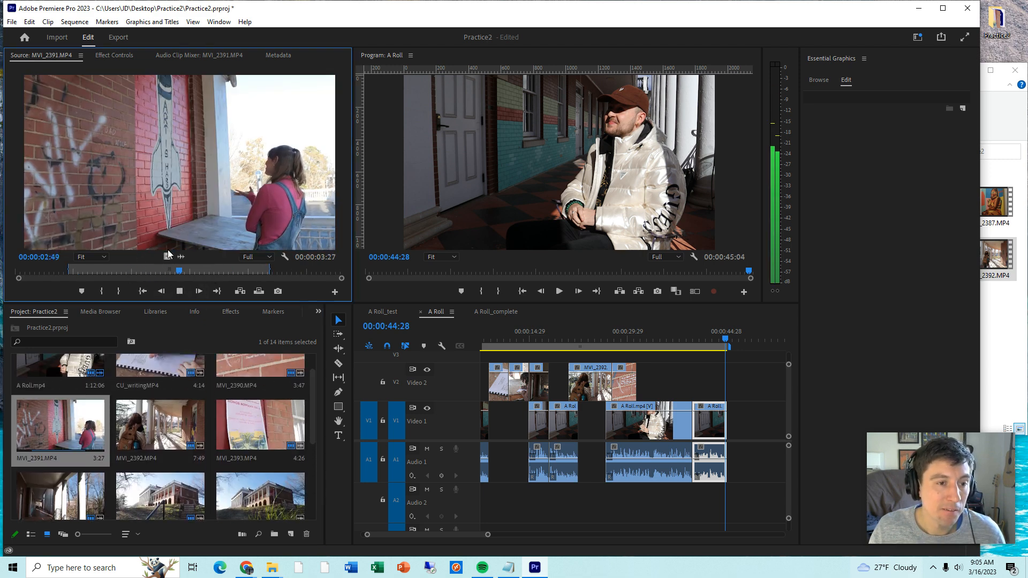
- Place only the video of MVI_2391.MP4 on Video 2, ending with the last A Roll clip, and play that section
left_click_drag(173, 247, 701, 383)
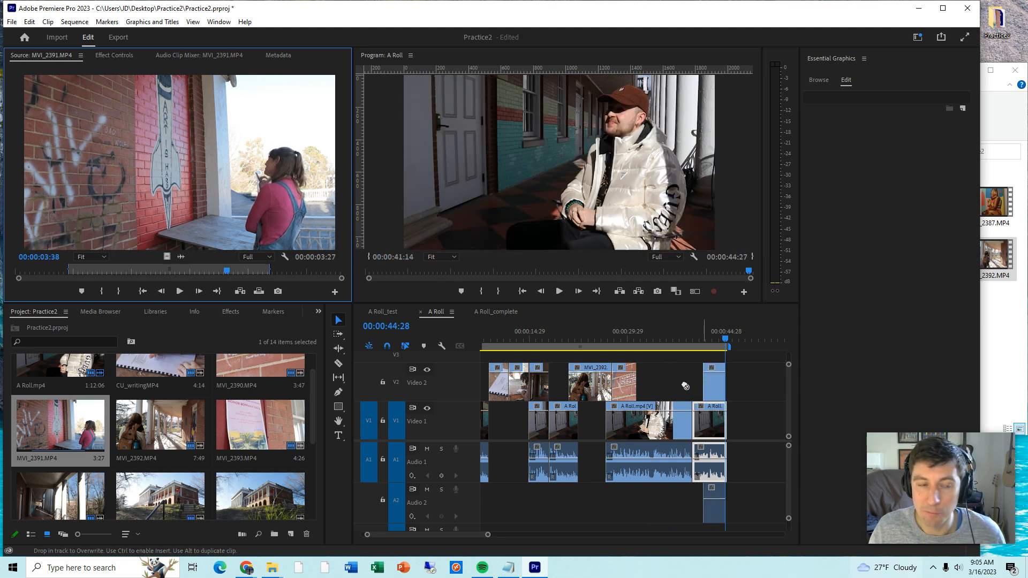
key("ctrl+z")
left_click_drag(180, 257, 703, 362)
left_click(699, 332)
key("space")
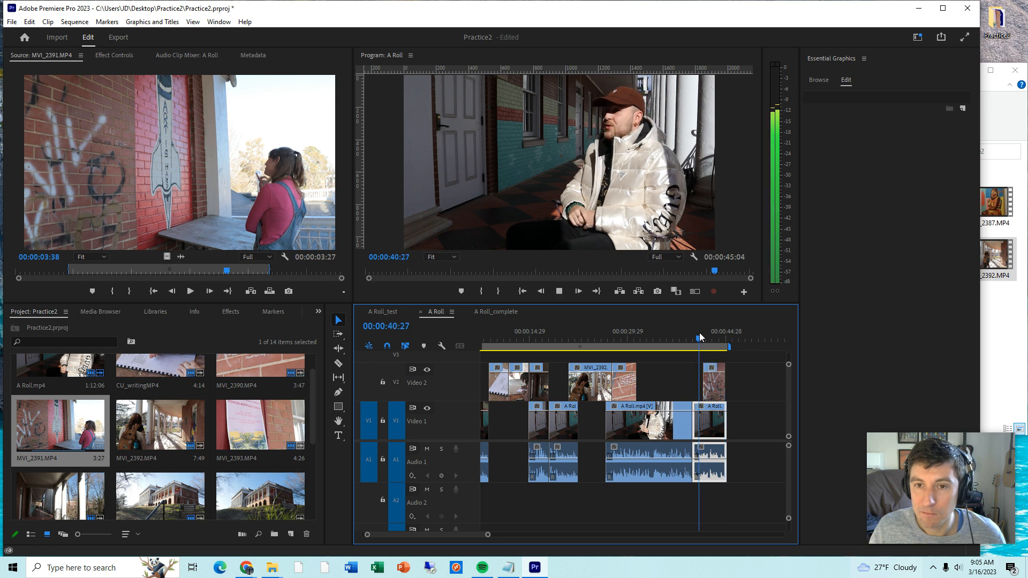